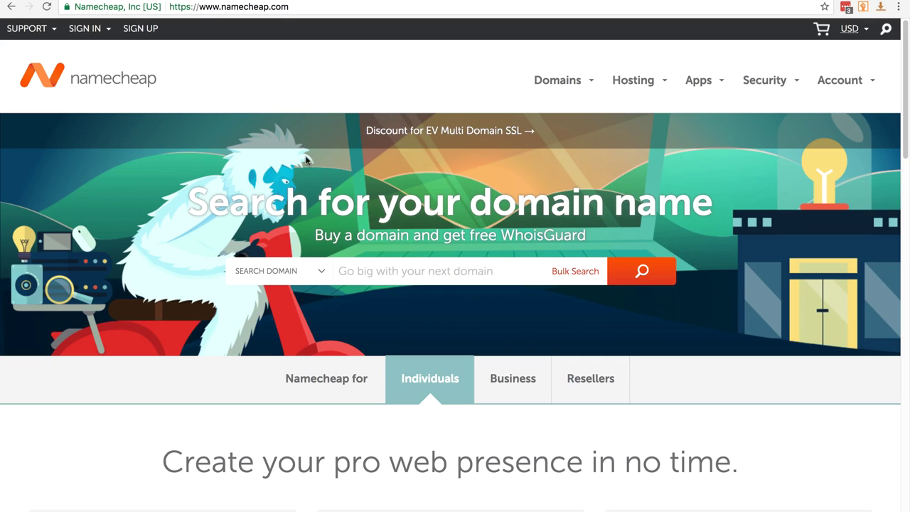
Search for the domain name charterkitchen.com on Namecheap.
{"action": "left_click", "coordinate": [362, 273]}
{"action": "type", "text": "charterkitchen.com"}
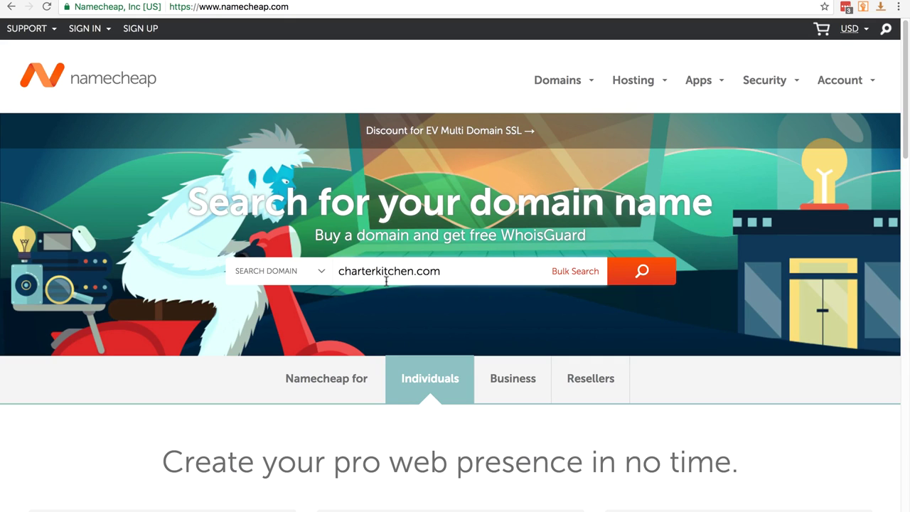
{"action": "left_click", "coordinate": [634, 275]}
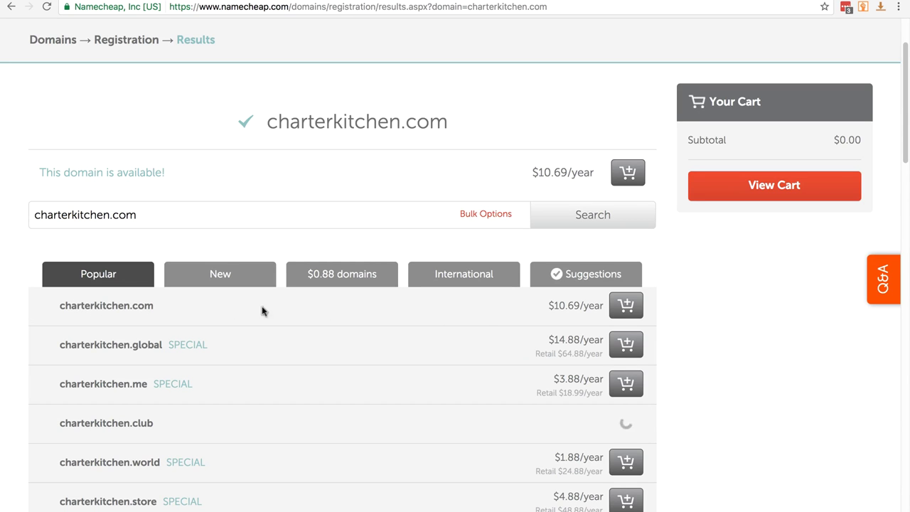
Add charterkitchen.com to the shopping cart, confirm the order and look over the account sign-up form.
{"action": "left_click", "coordinate": [624, 308]}
{"action": "left_click", "coordinate": [764, 261]}
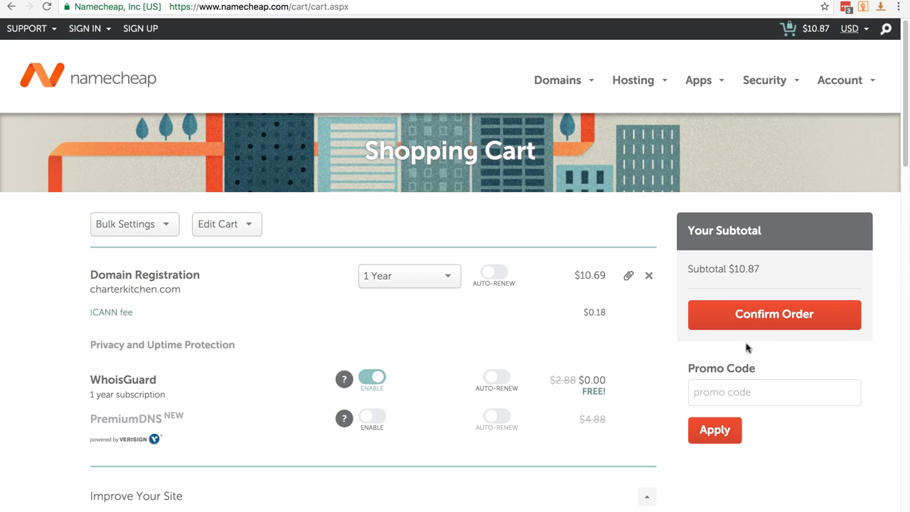
{"action": "left_click", "coordinate": [756, 318]}
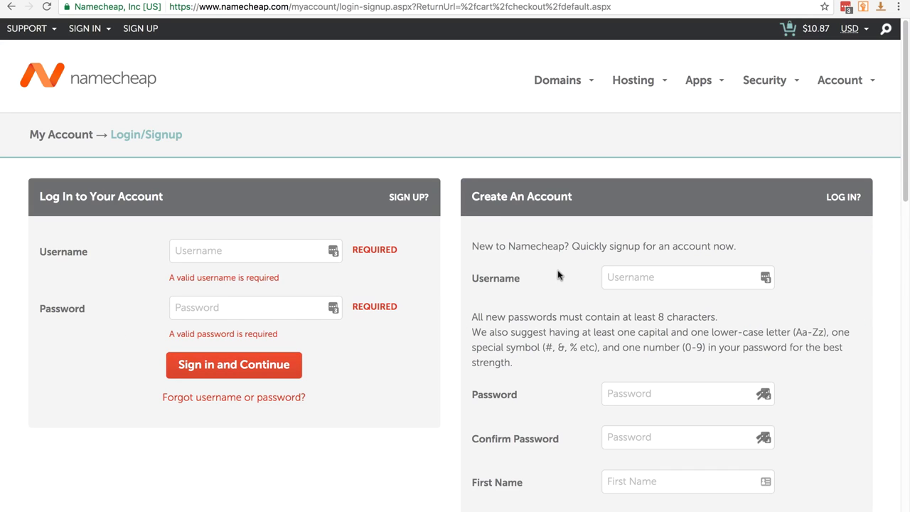
{"action": "scroll", "coordinate": [556, 290], "scroll_direction": "down", "scroll_amount": 2}
{"action": "scroll", "coordinate": [558, 291], "scroll_direction": "down", "scroll_amount": 3}
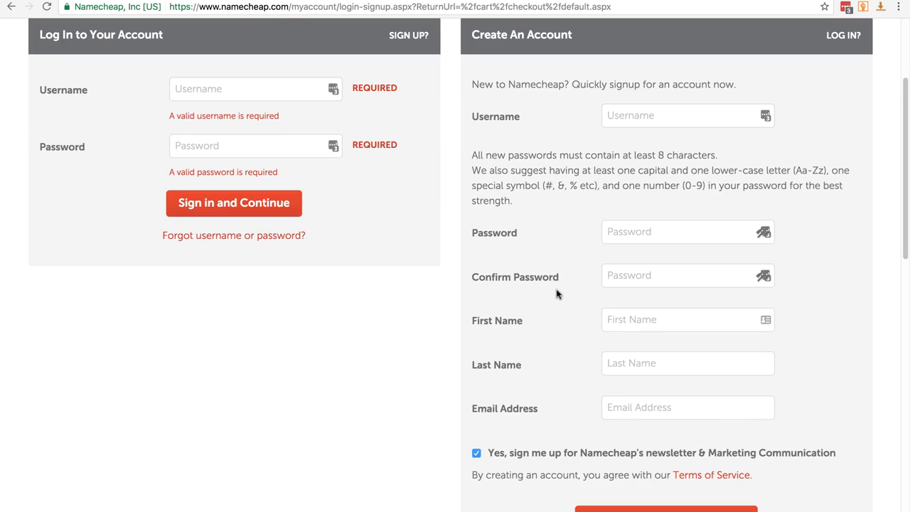
{"action": "scroll", "coordinate": [559, 294], "scroll_direction": "up", "scroll_amount": 2}
{"action": "scroll", "coordinate": [558, 293], "scroll_direction": "up", "scroll_amount": 3}
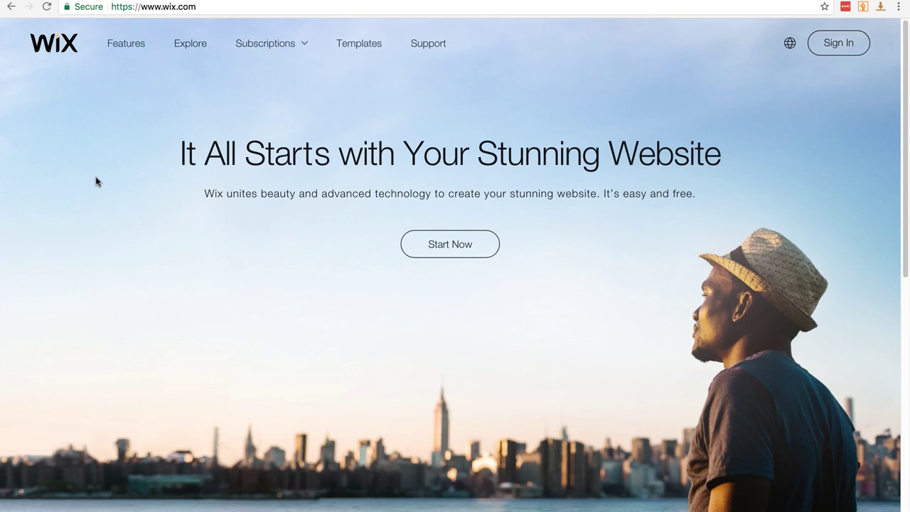
Switch to Wix, start a new website and open the account settings.
{"action": "left_click", "coordinate": [441, 246]}
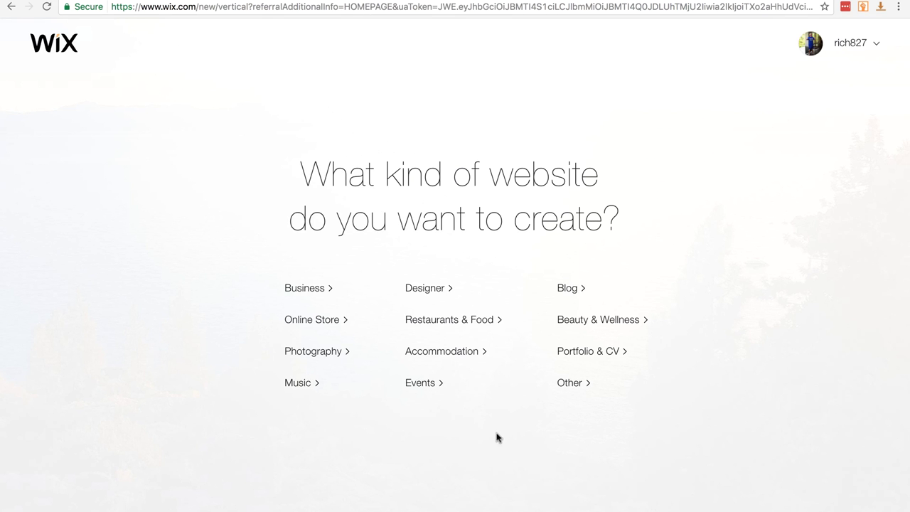
{"action": "mouse_move", "coordinate": [840, 57]}
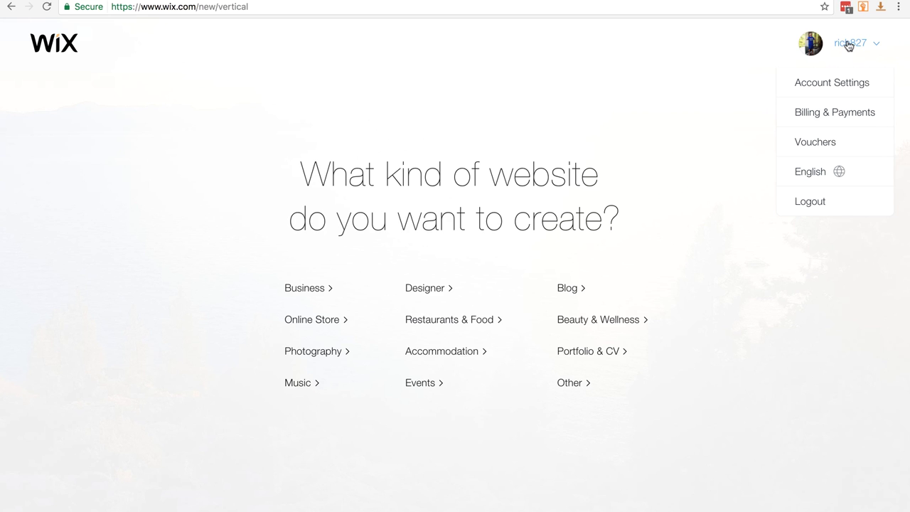
{"action": "left_click", "coordinate": [841, 84]}
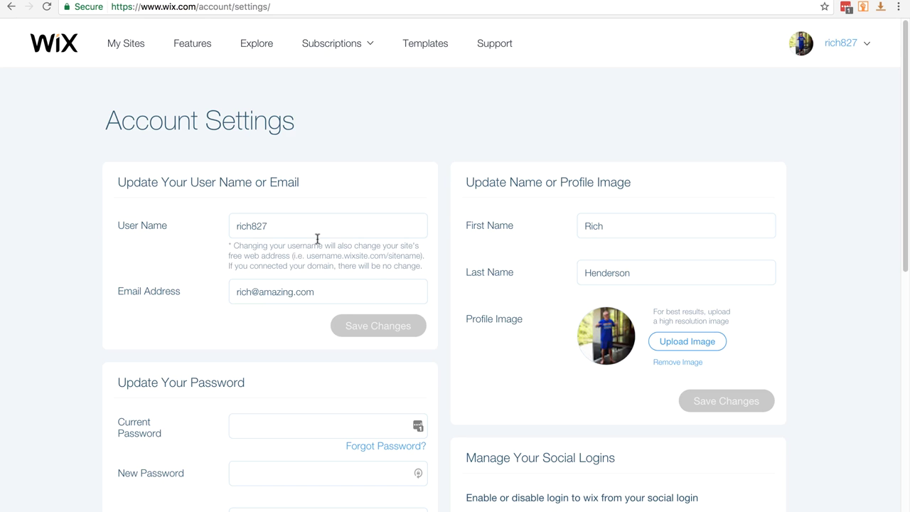
Change the account's user name to charterkitchen, save it and verify the change with the account password.
{"action": "left_click_drag", "start_coordinate": [287, 225], "coordinate": [213, 225]}
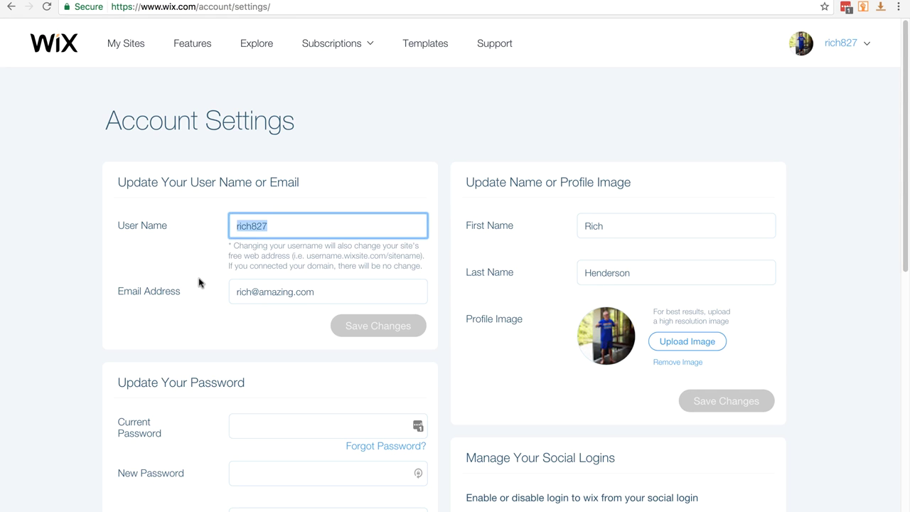
{"action": "type", "text": "charterkitchen"}
{"action": "left_click", "coordinate": [264, 253]}
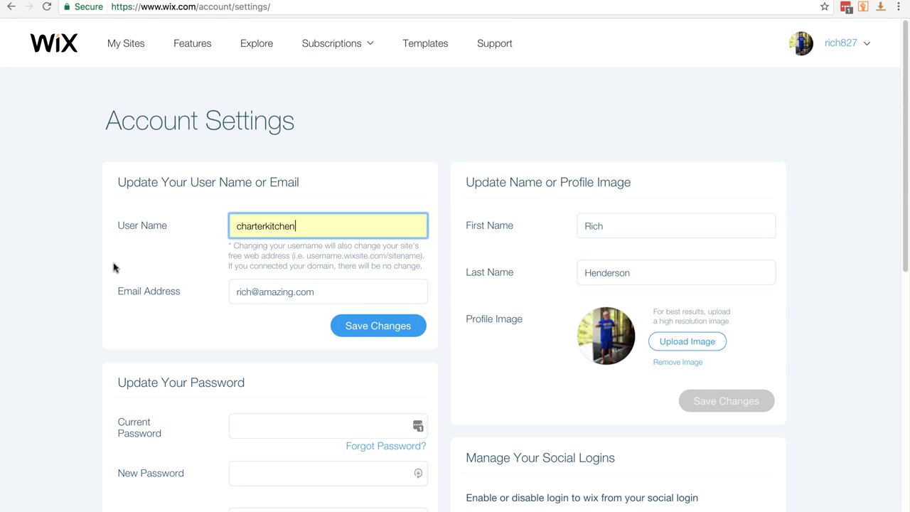
{"action": "left_click", "coordinate": [354, 328]}
{"action": "left_click_drag", "start_coordinate": [381, 175], "coordinate": [251, 161]}
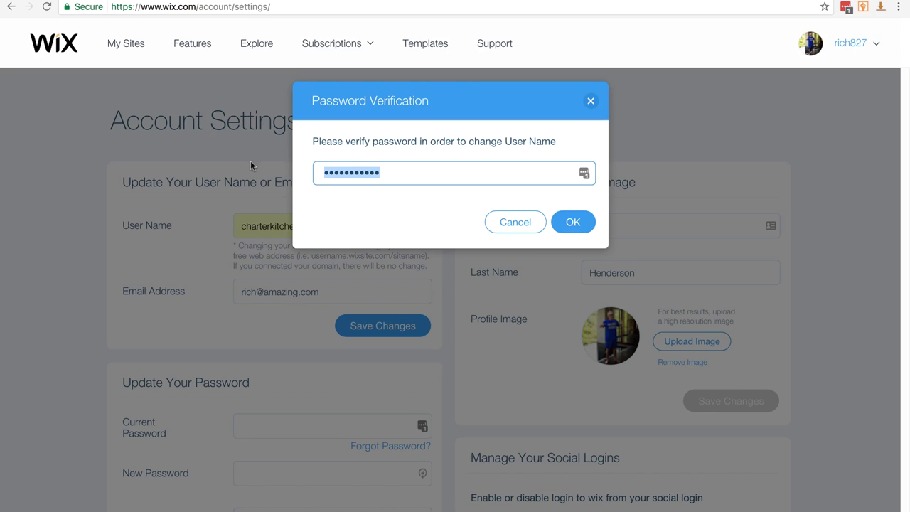
{"action": "key", "text": "Return"}
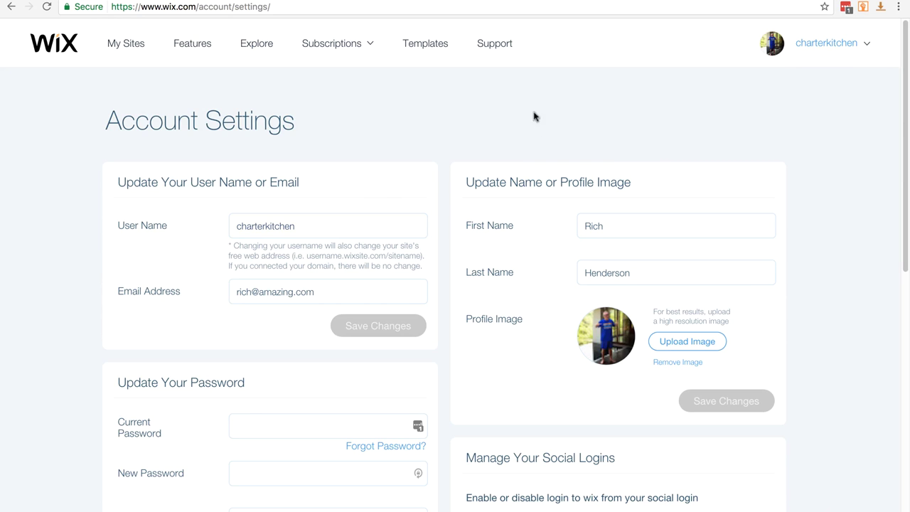
Choose Other as the kind of website and start creating it with the Wix Editor.
{"action": "mouse_move", "coordinate": [820, 45]}
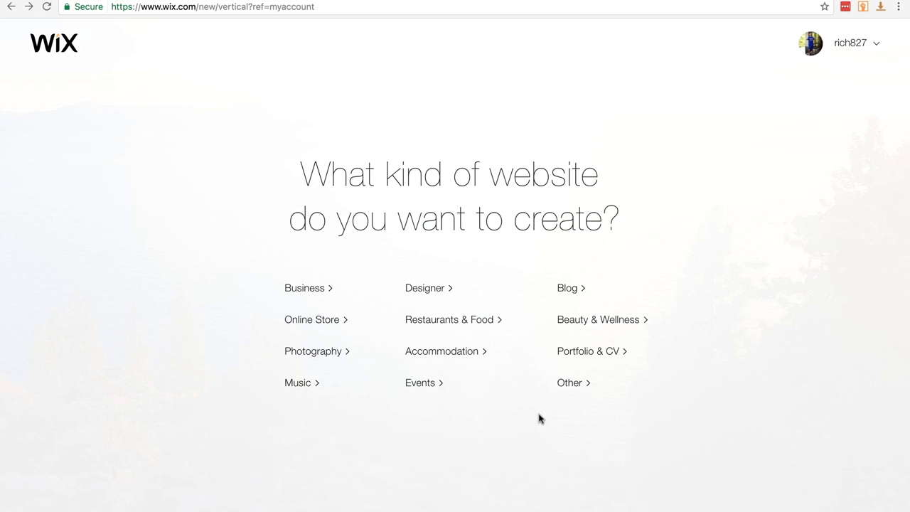
{"action": "left_click", "coordinate": [568, 384]}
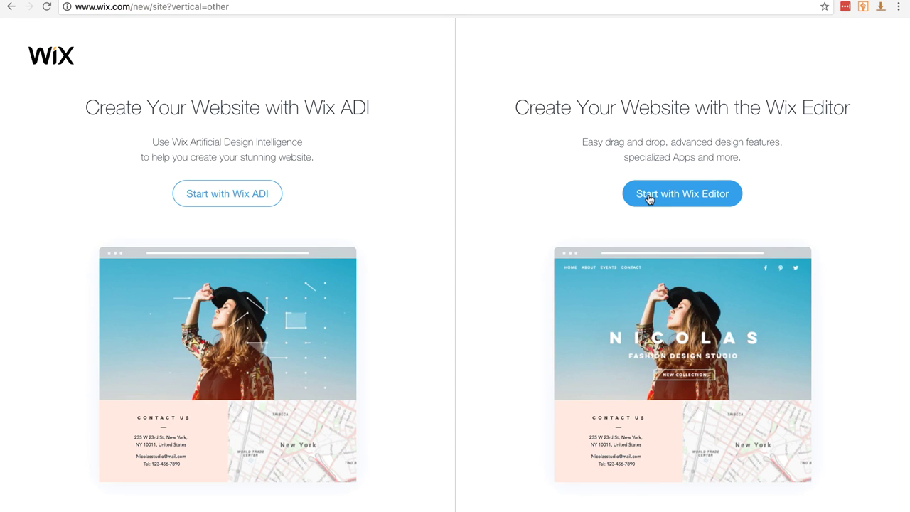
{"action": "left_click", "coordinate": [649, 199]}
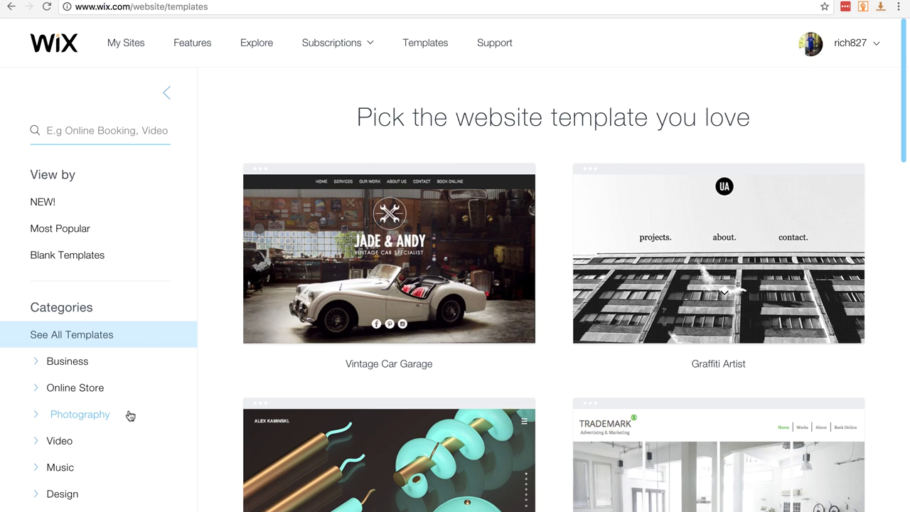
Browse the website templates in the Health & Wellness category.
{"action": "scroll", "coordinate": [135, 412], "scroll_direction": "down", "scroll_amount": 3}
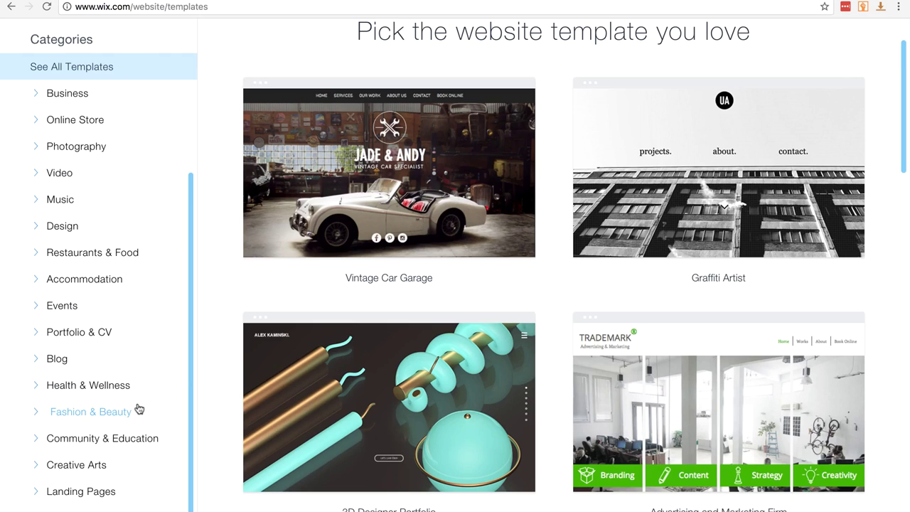
{"action": "left_click", "coordinate": [80, 391]}
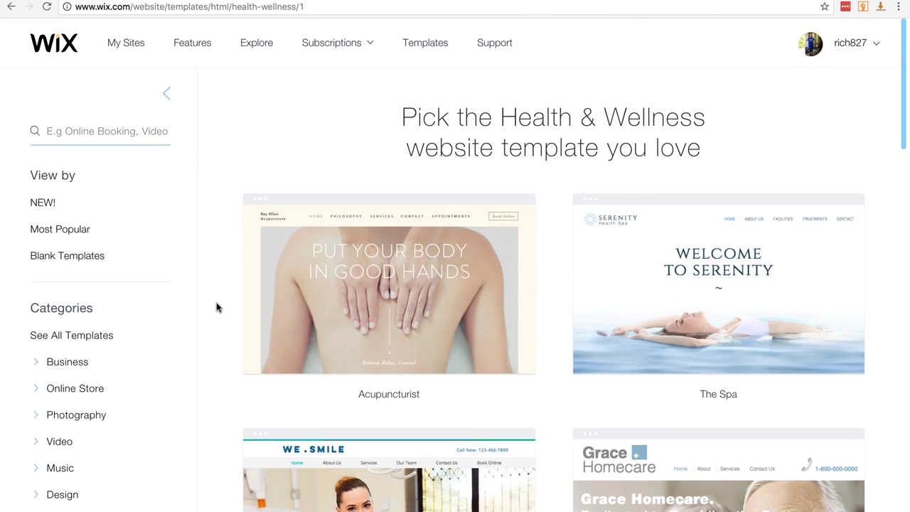
{"action": "scroll", "coordinate": [217, 306], "scroll_direction": "down", "scroll_amount": 7}
{"action": "scroll", "coordinate": [217, 307], "scroll_direction": "up", "scroll_amount": 7}
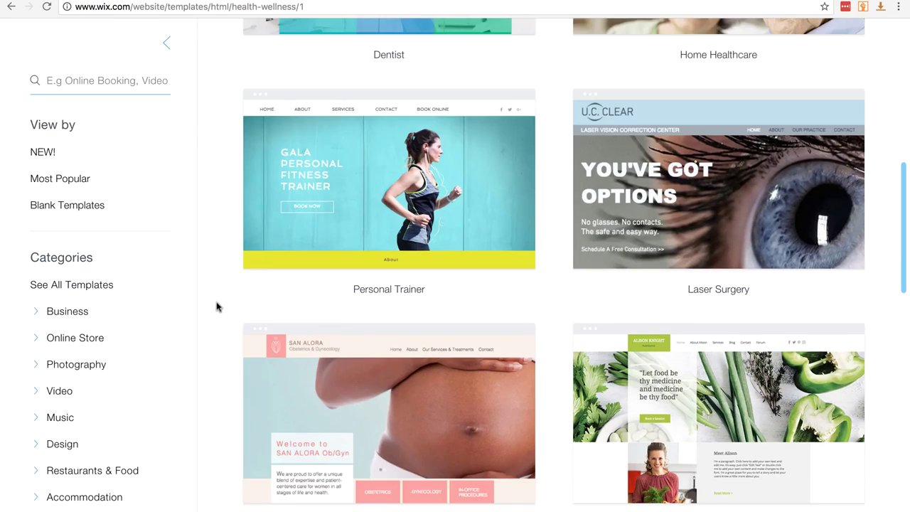
Search the templates for "kitchen" and look through the results.
{"action": "left_click", "coordinate": [101, 130]}
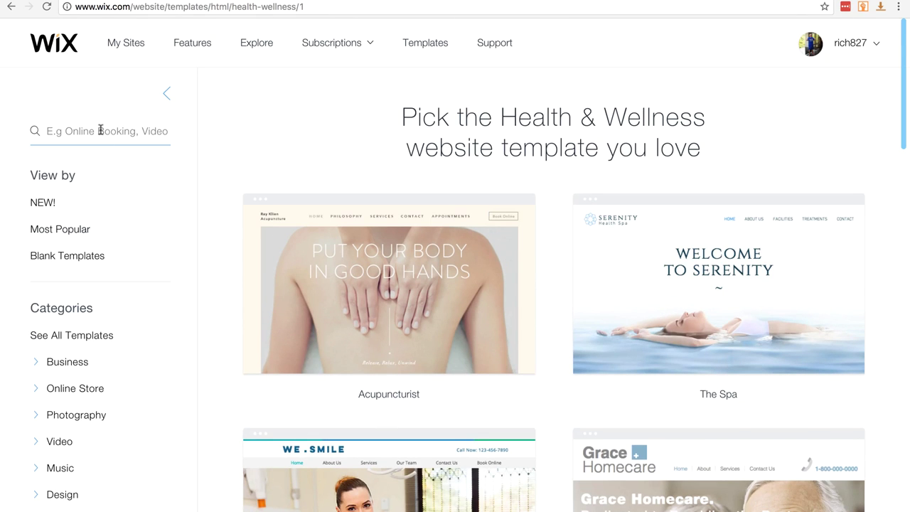
{"action": "type", "text": "kitchen"}
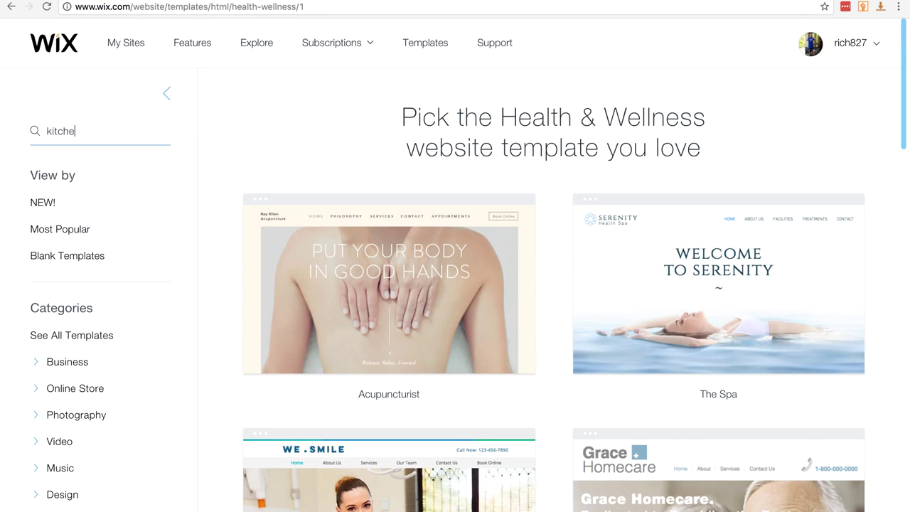
{"action": "key", "text": "Return"}
{"action": "scroll", "coordinate": [218, 226], "scroll_direction": "down", "scroll_amount": 4}
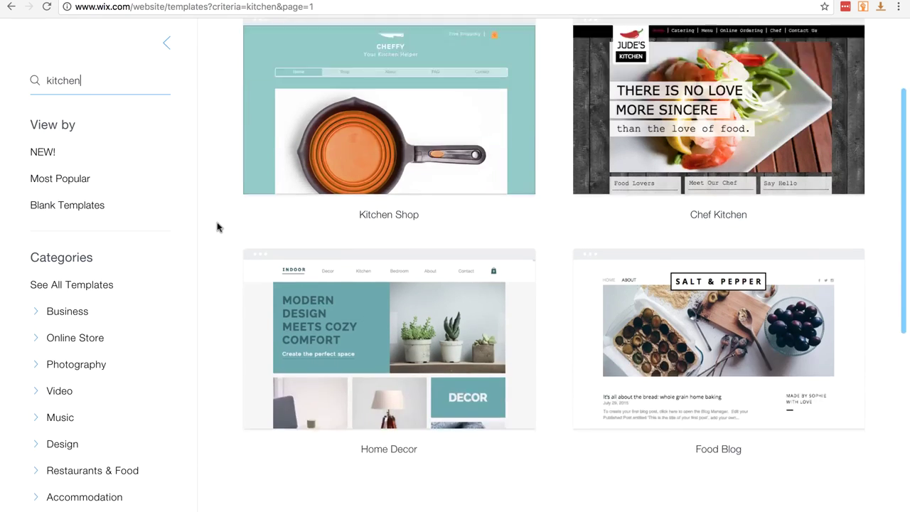
Show all templates and browse the first page of designs down to its end.
{"action": "key", "text": "alt+Left"}
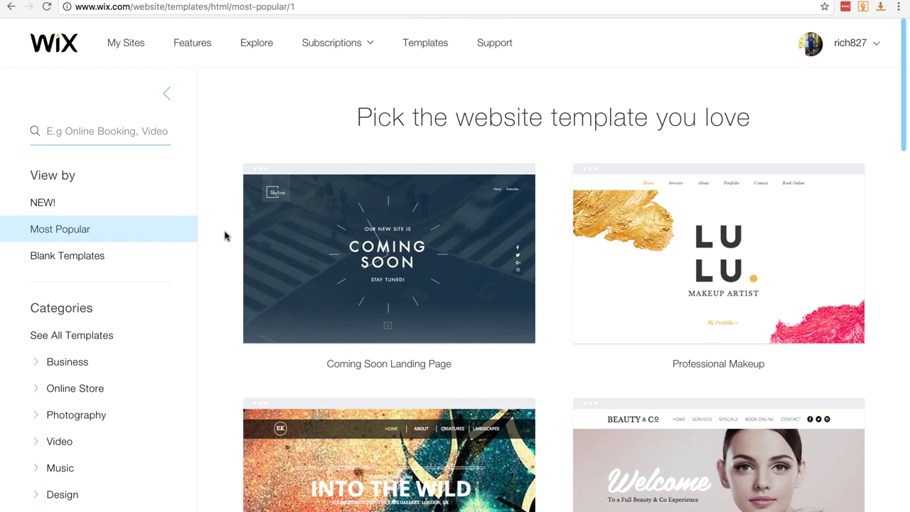
{"action": "left_click", "coordinate": [78, 339]}
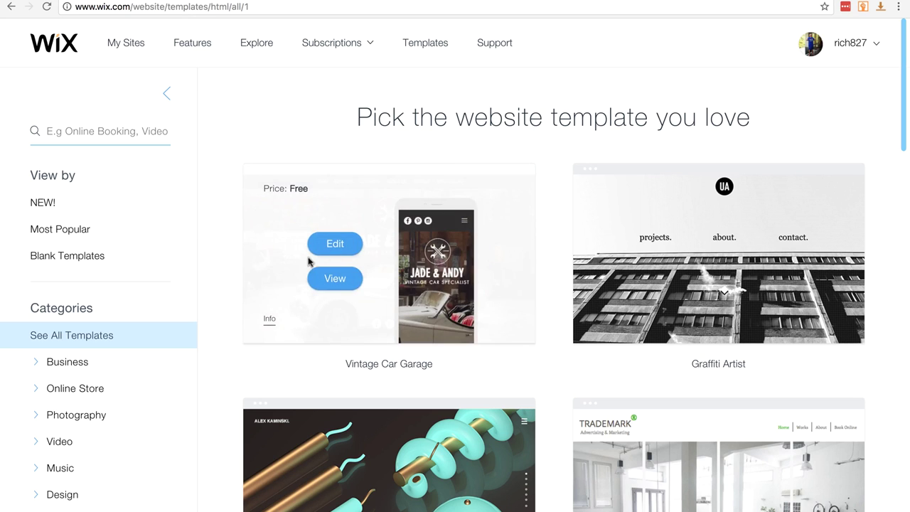
{"action": "mouse_move", "coordinate": [377, 288]}
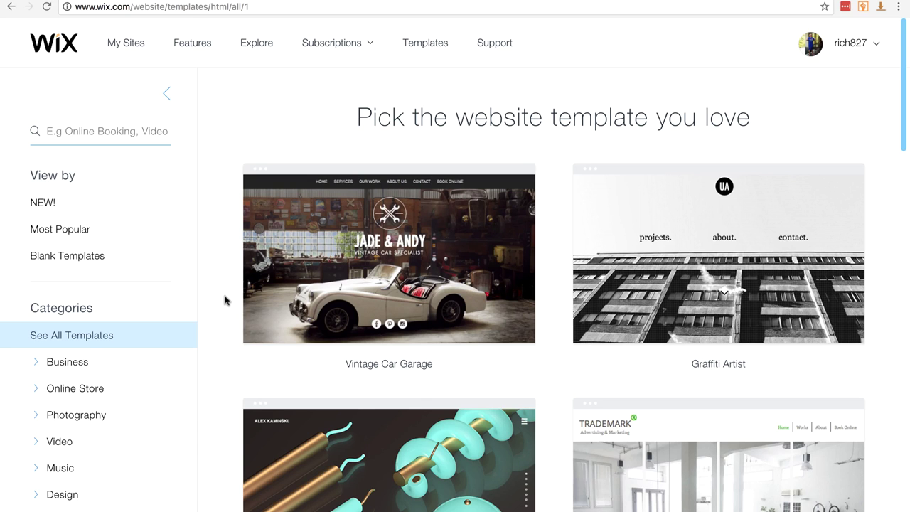
{"action": "scroll", "coordinate": [226, 302], "scroll_direction": "down", "scroll_amount": 4}
{"action": "scroll", "coordinate": [225, 299], "scroll_direction": "down", "scroll_amount": 8}
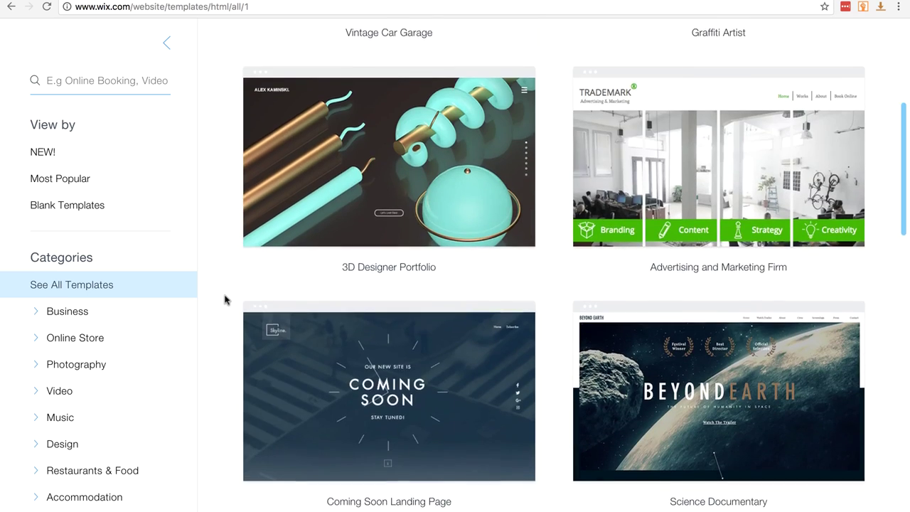
{"action": "scroll", "coordinate": [225, 299], "scroll_direction": "down", "scroll_amount": 2}
{"action": "scroll", "coordinate": [224, 299], "scroll_direction": "down", "scroll_amount": 3}
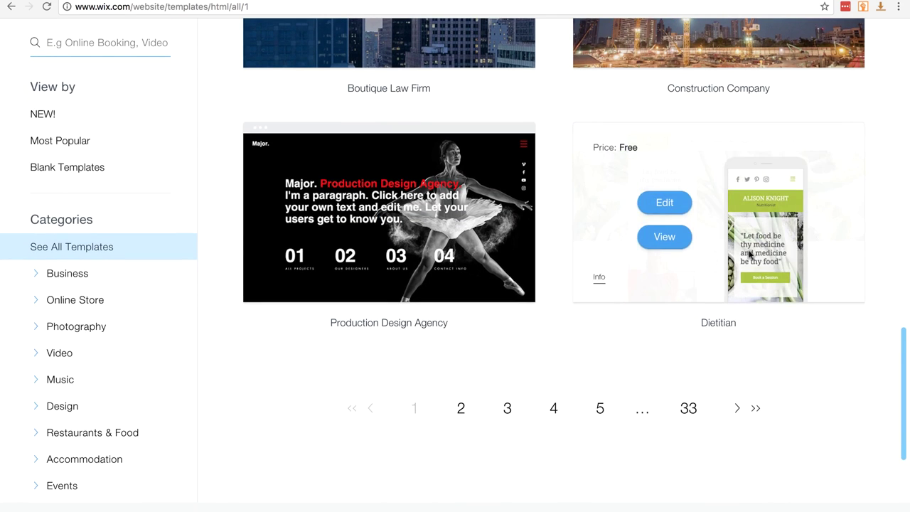
Open the Dietitian template's preview in a new browser tab and review its home page from header to footer.
{"action": "mouse_move", "coordinate": [723, 221]}
{"action": "right_click", "coordinate": [673, 241]}
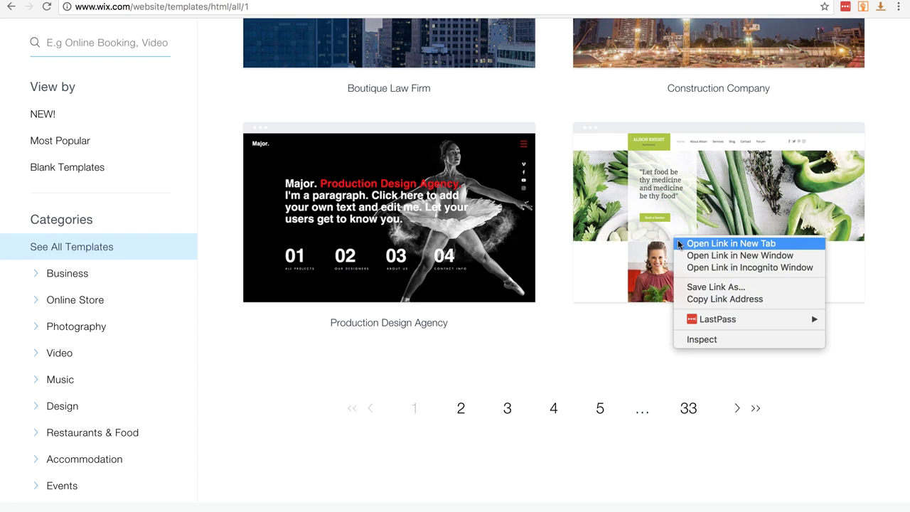
{"action": "left_click", "coordinate": [711, 243]}
{"action": "key", "text": "ctrl+Tab"}
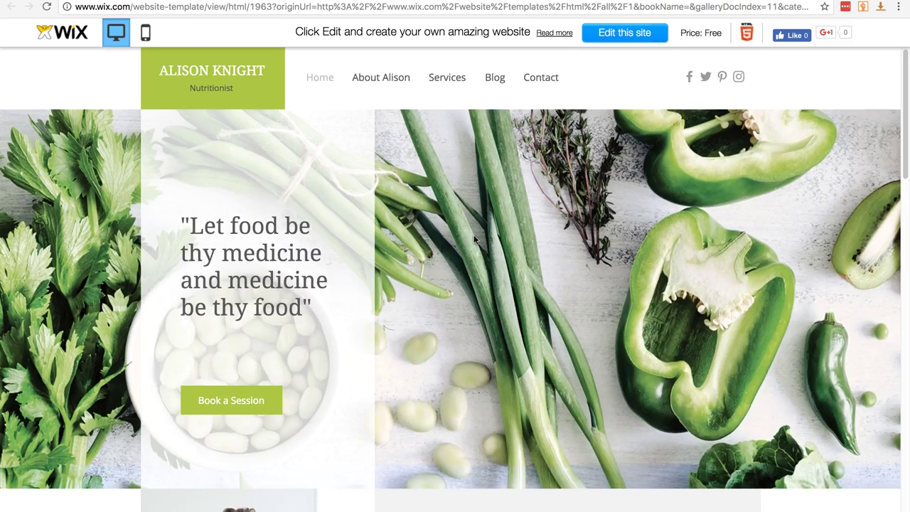
{"action": "scroll", "coordinate": [476, 234], "scroll_direction": "down", "scroll_amount": 12}
{"action": "scroll", "coordinate": [476, 234], "scroll_direction": "down", "scroll_amount": 5}
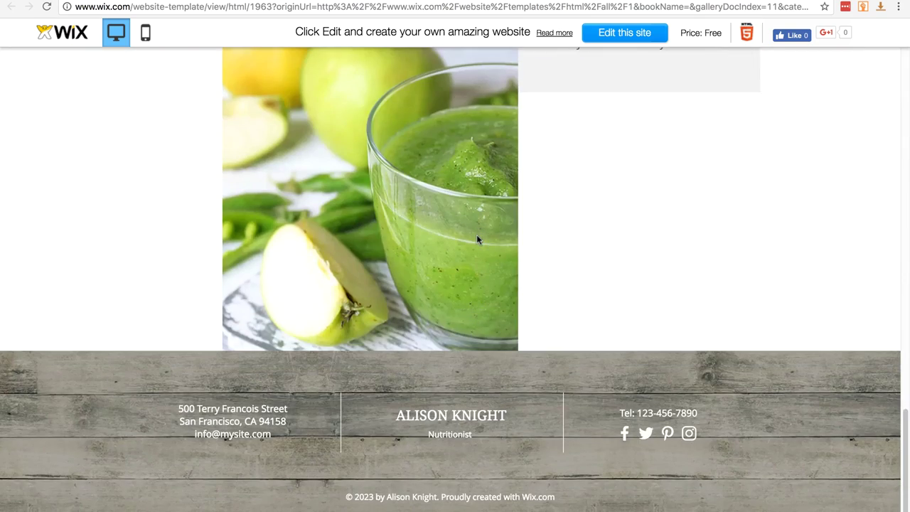
{"action": "scroll", "coordinate": [477, 235], "scroll_direction": "up", "scroll_amount": 20}
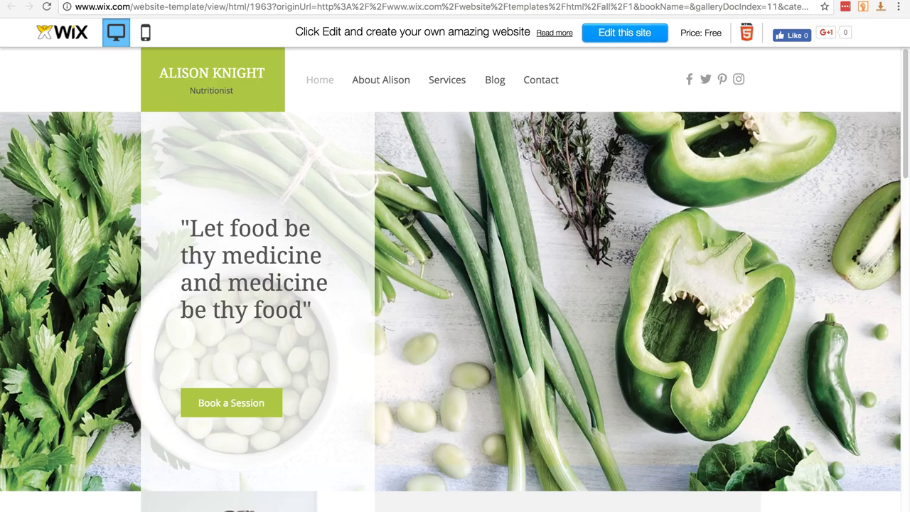
Return to the template gallery and browse pages 2 and 3 of all templates.
{"action": "key", "text": "ctrl+shift+Tab"}
{"action": "scroll", "coordinate": [220, 284], "scroll_direction": "down", "scroll_amount": 3}
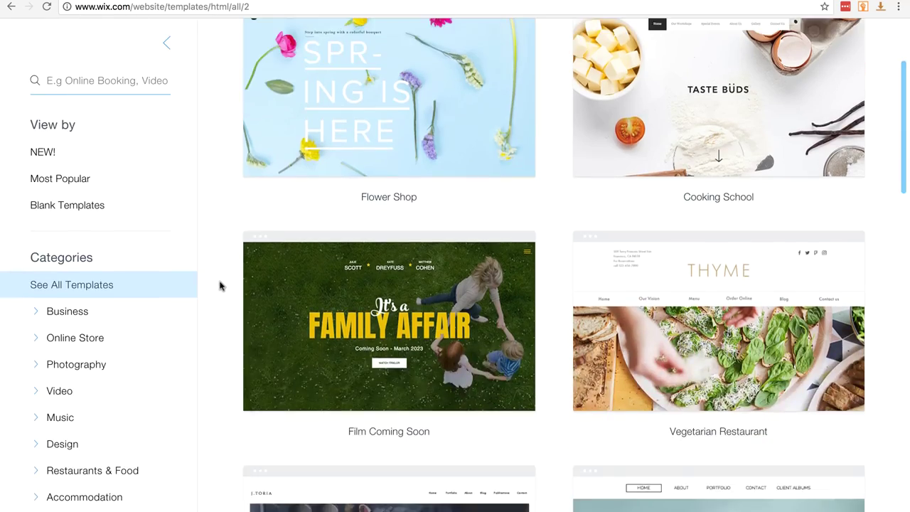
{"action": "scroll", "coordinate": [220, 284], "scroll_direction": "down", "scroll_amount": 7}
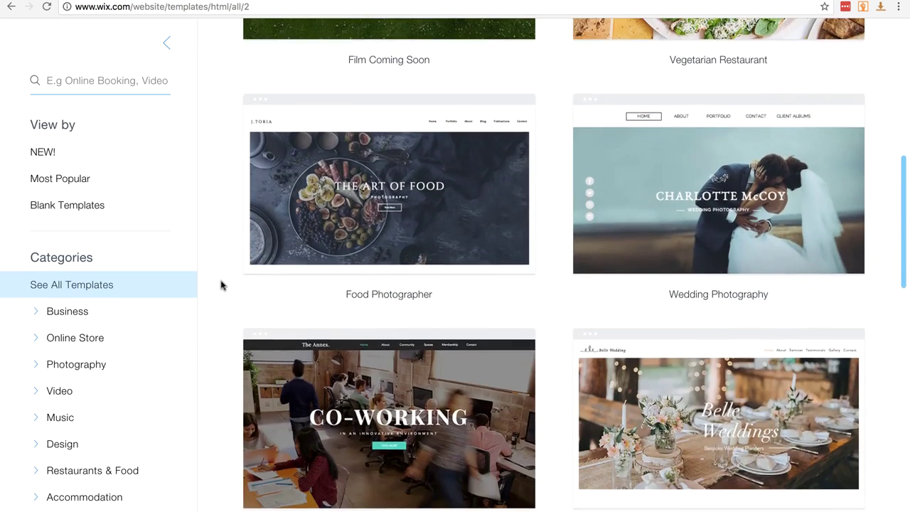
{"action": "scroll", "coordinate": [221, 284], "scroll_direction": "down", "scroll_amount": 7}
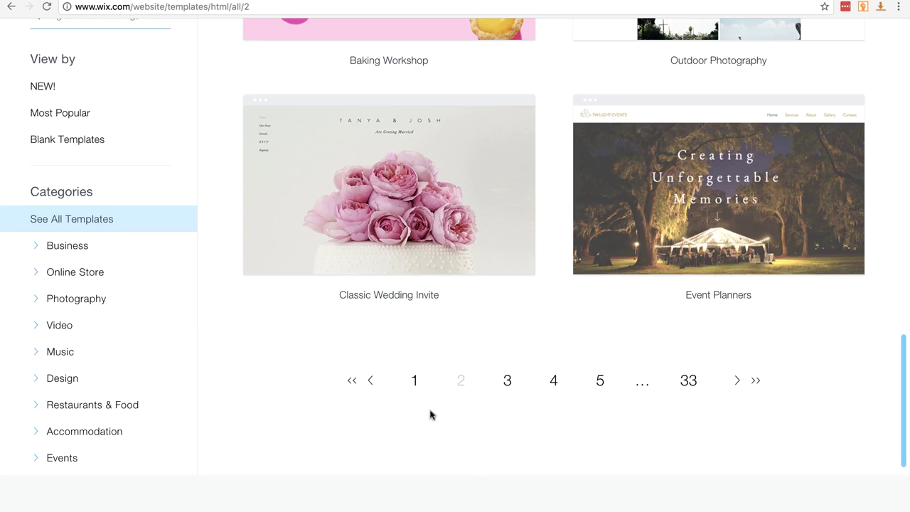
{"action": "left_click", "coordinate": [507, 380]}
{"action": "scroll", "coordinate": [213, 282], "scroll_direction": "down", "scroll_amount": 5}
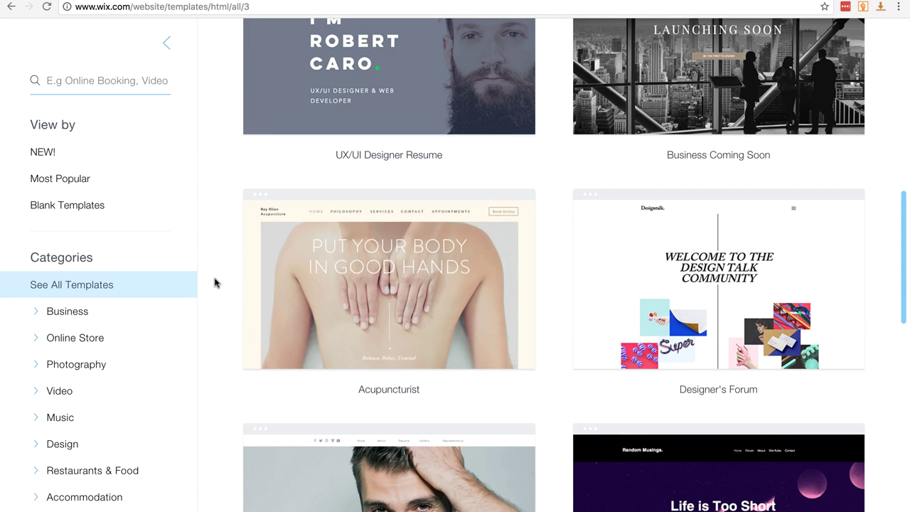
Review the Parenting Blog template's preview from top to bottom and open the template for editing.
{"action": "scroll", "coordinate": [215, 283], "scroll_direction": "up", "scroll_amount": 6}
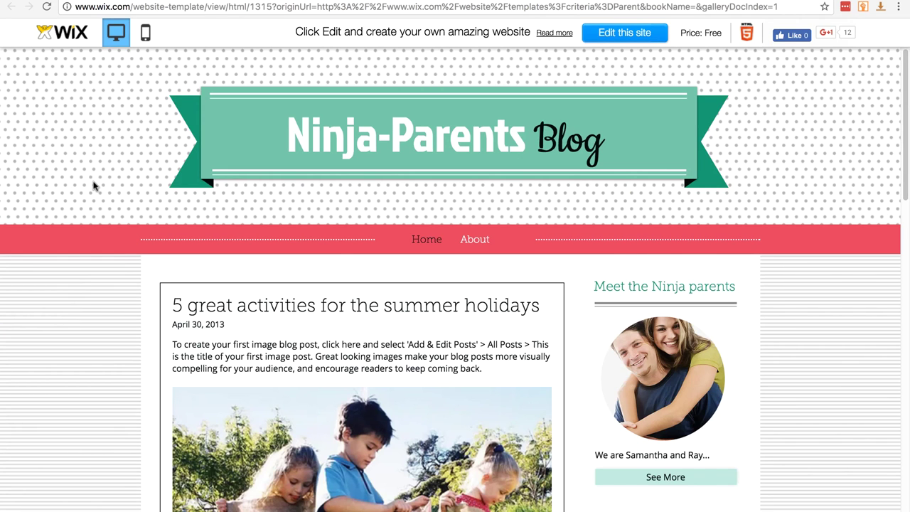
{"action": "scroll", "coordinate": [73, 294], "scroll_direction": "down", "scroll_amount": 10}
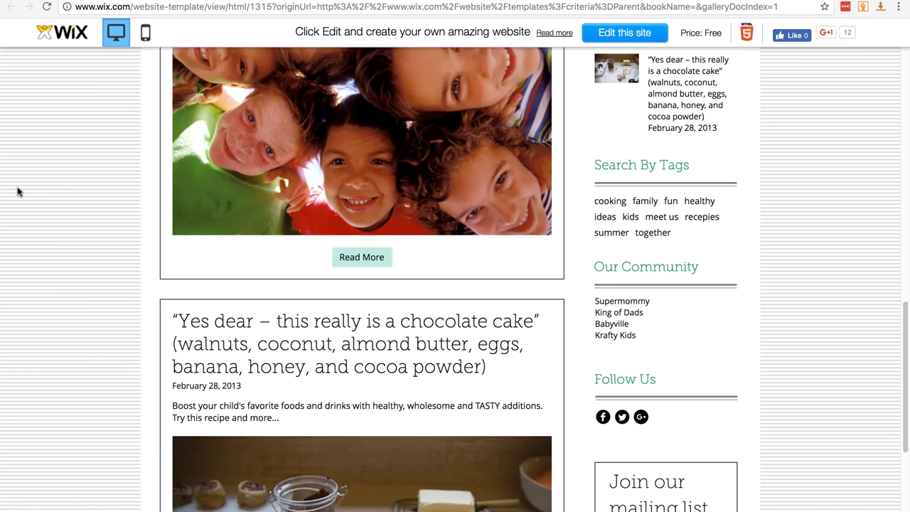
{"action": "scroll", "coordinate": [32, 210], "scroll_direction": "up", "scroll_amount": 10}
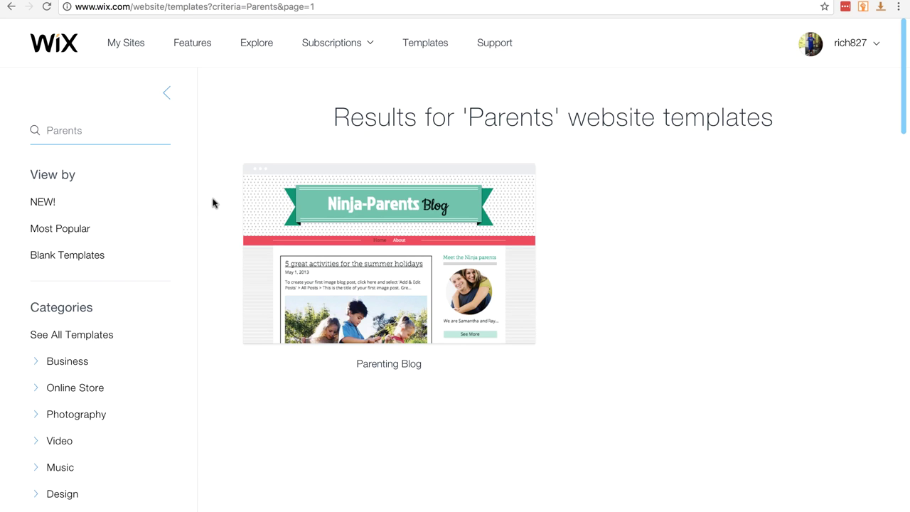
{"action": "mouse_move", "coordinate": [367, 215]}
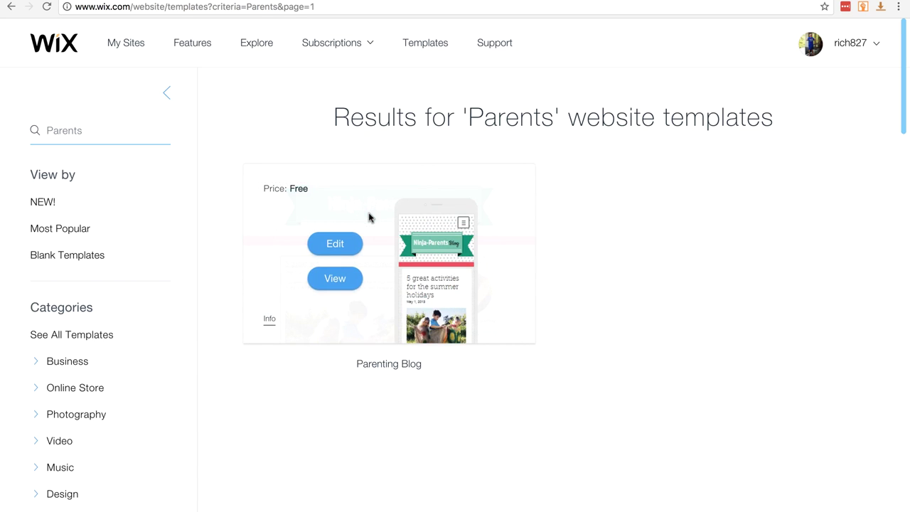
{"action": "left_click", "coordinate": [339, 245]}
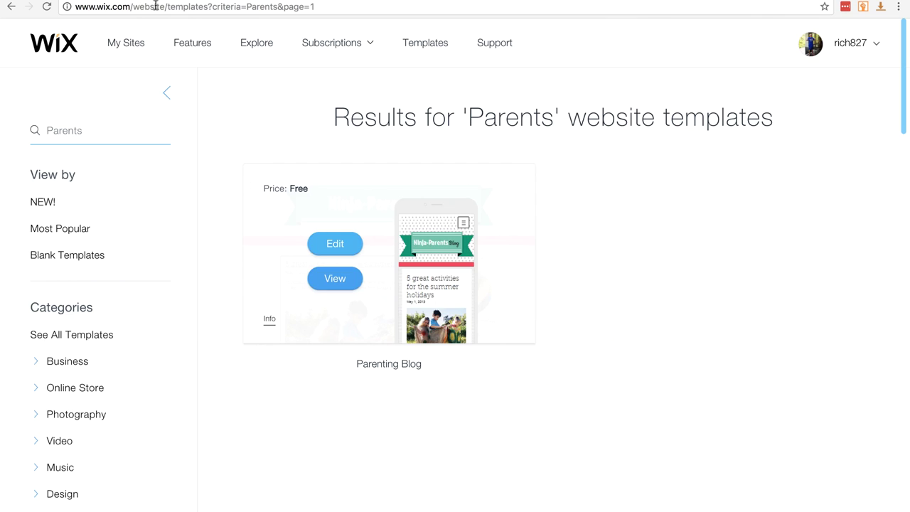
Open the Wix support centre and look over its help topics.
{"action": "left_click", "coordinate": [496, 44]}
{"action": "scroll", "coordinate": [217, 301], "scroll_direction": "down", "scroll_amount": 3}
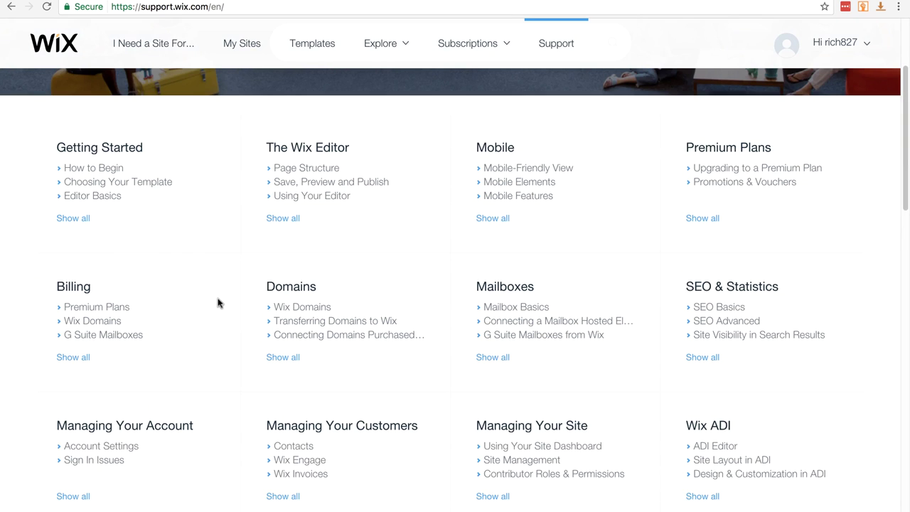
{"action": "scroll", "coordinate": [217, 301], "scroll_direction": "up", "scroll_amount": 1}
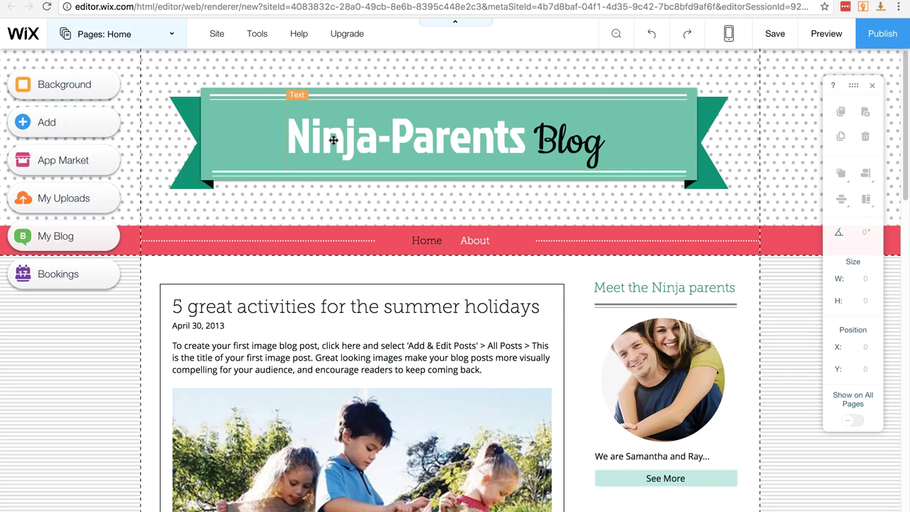
Replace the site title in the header banner with "Charter Kitchen".
{"action": "double_click", "coordinate": [390, 140]}
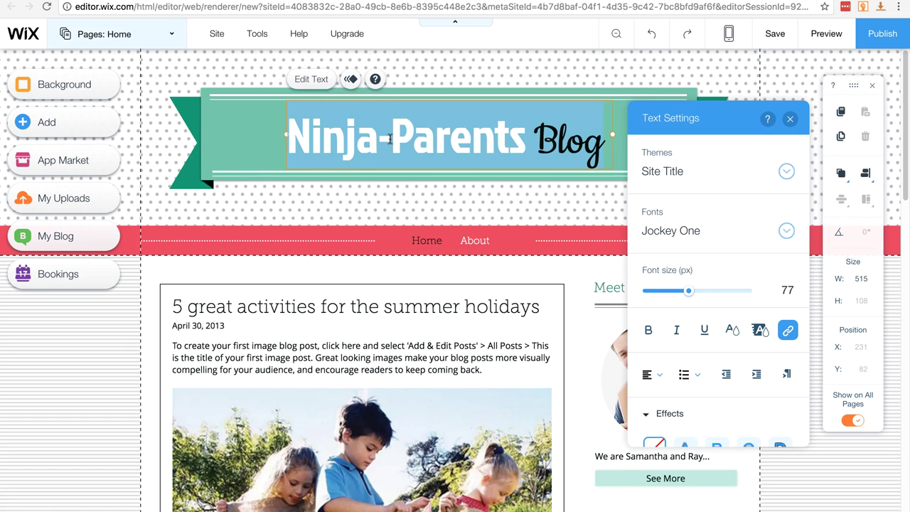
{"action": "type", "text": "Charter Kitchen"}
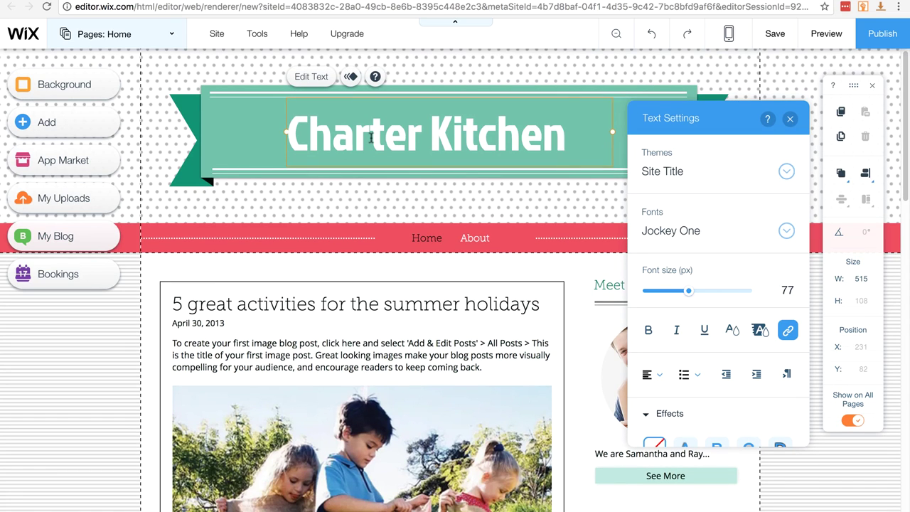
{"action": "left_click", "coordinate": [346, 201]}
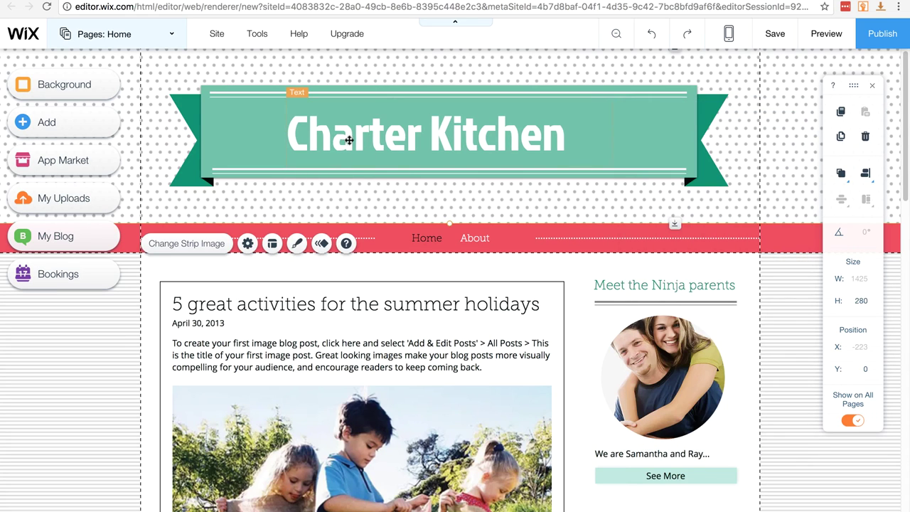
Centre the banner title text and set its font size to 83 px.
{"action": "double_click", "coordinate": [478, 134]}
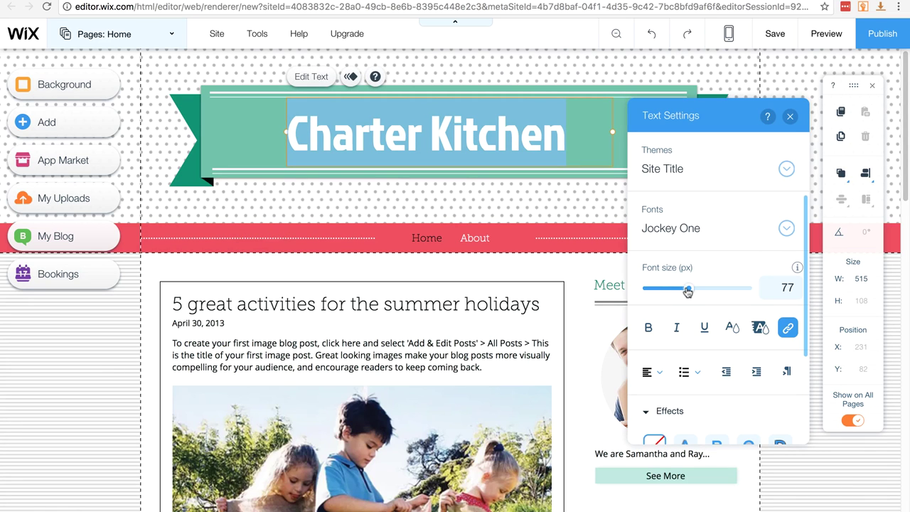
{"action": "left_click_drag", "start_coordinate": [689, 292], "coordinate": [678, 292]}
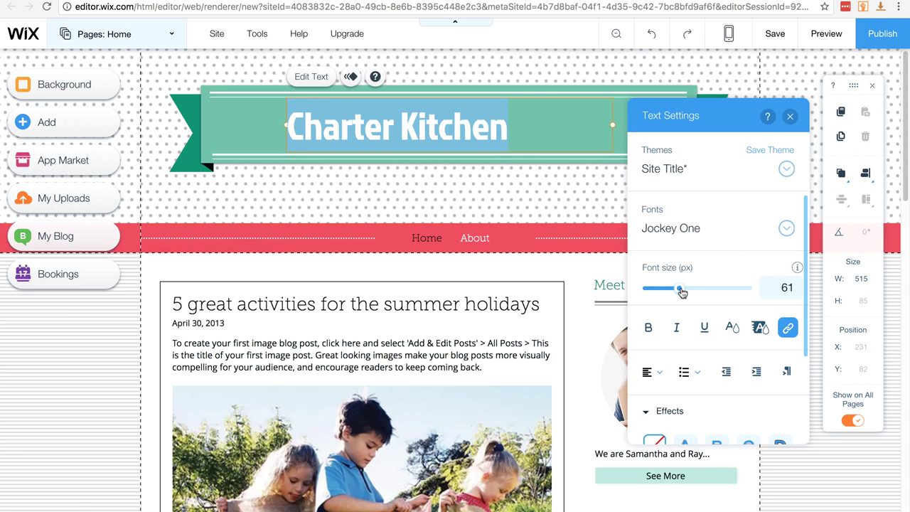
{"action": "left_click", "coordinate": [652, 375]}
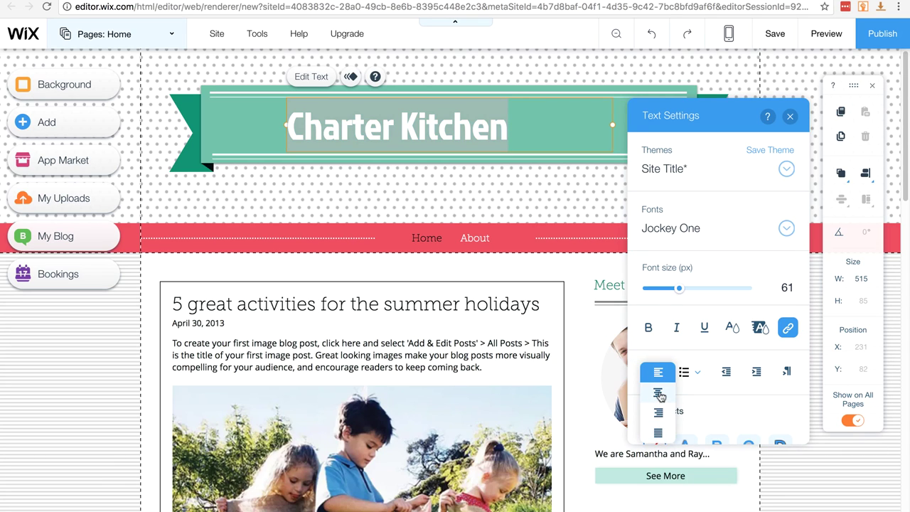
{"action": "left_click", "coordinate": [658, 393]}
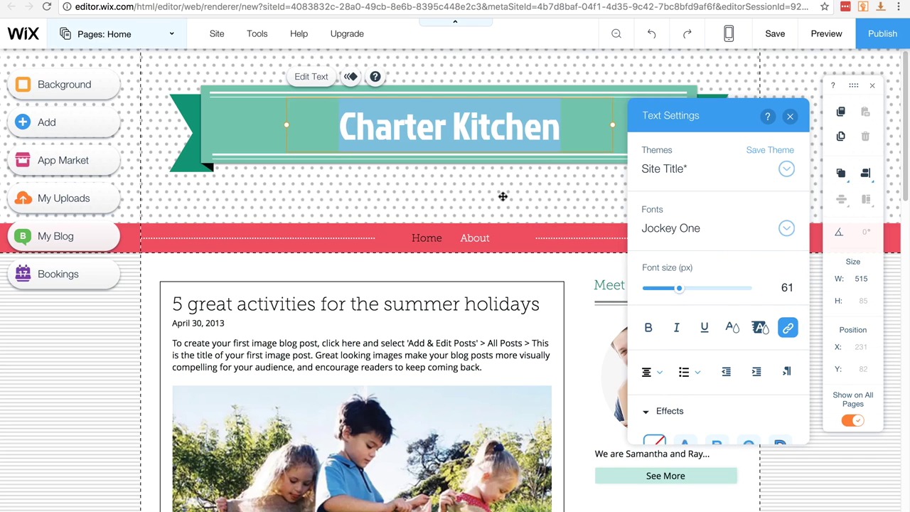
{"action": "left_click_drag", "start_coordinate": [679, 289], "coordinate": [692, 291]}
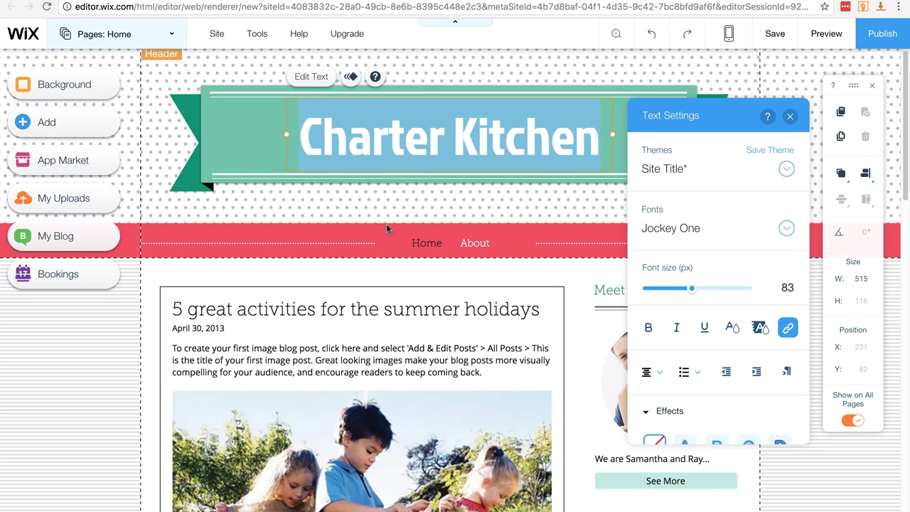
{"action": "left_click", "coordinate": [422, 212]}
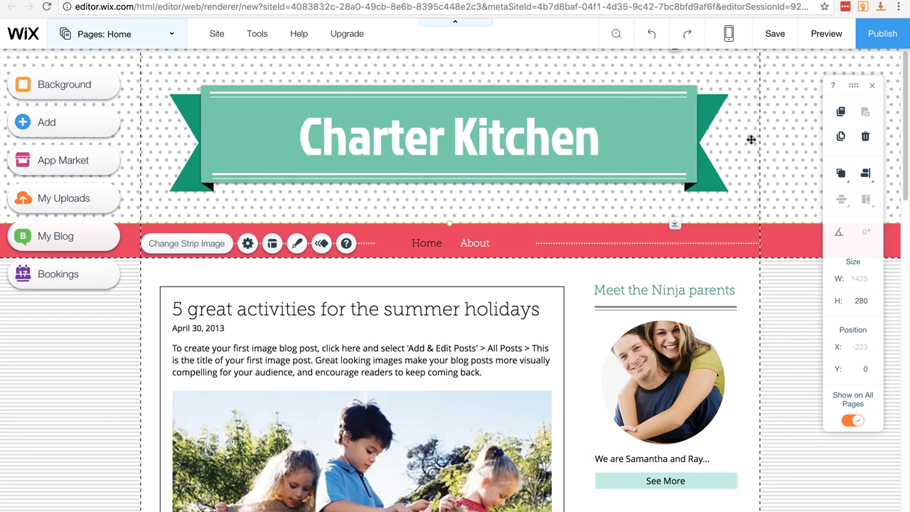
Open the image chooser for the header strip and look through the Social Images, Free from Wix and Bigstock Images sources.
{"action": "double_click", "coordinate": [420, 201]}
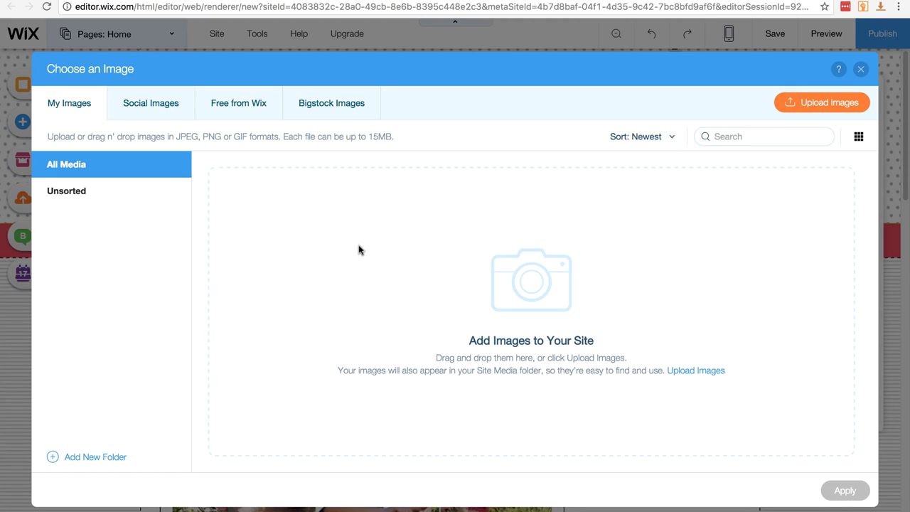
{"action": "left_click", "coordinate": [152, 107]}
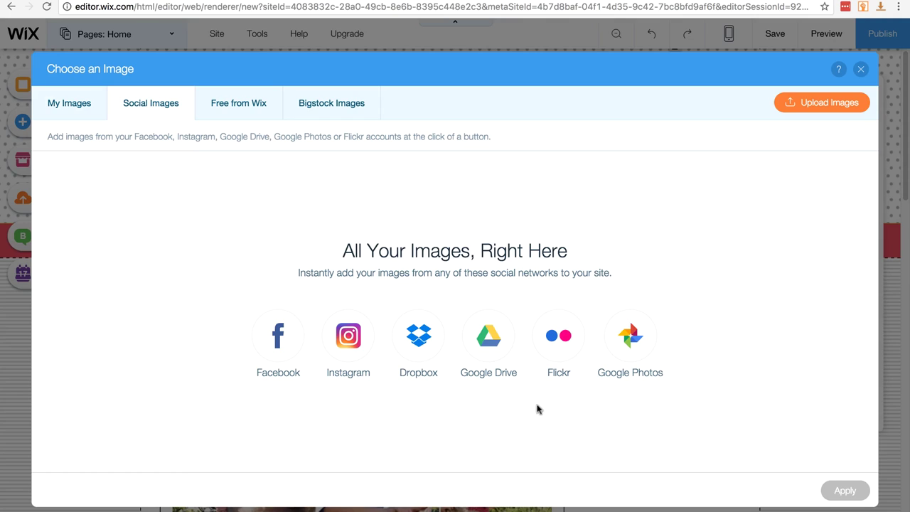
{"action": "left_click", "coordinate": [247, 107]}
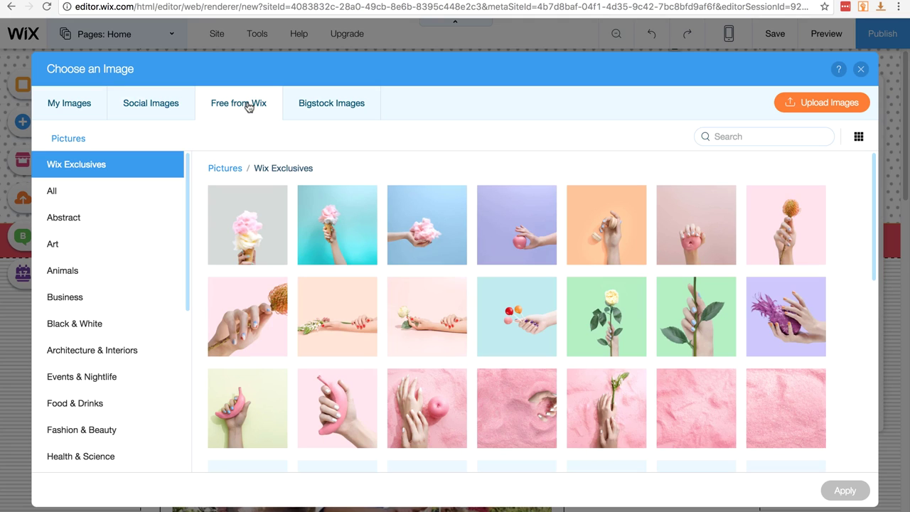
{"action": "left_click", "coordinate": [338, 108]}
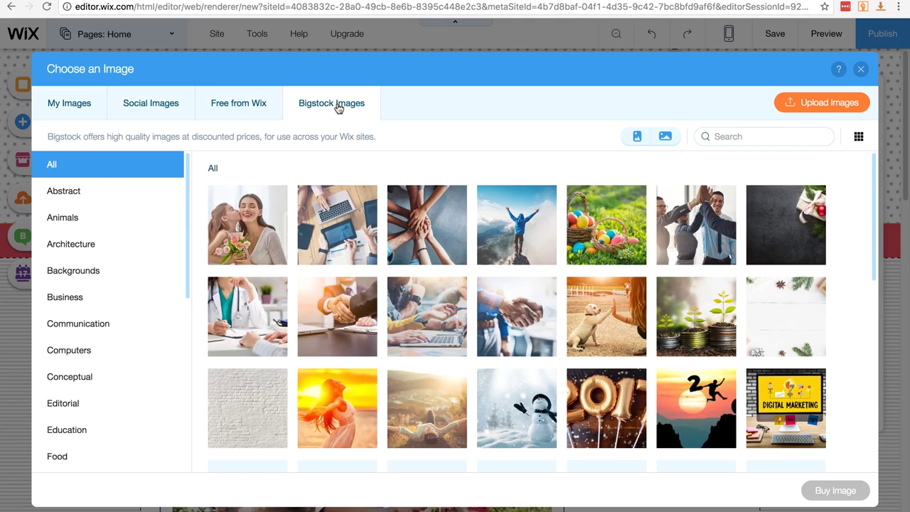
Browse the free Wix pictures in the Food & Drinks category.
{"action": "left_click", "coordinate": [246, 107]}
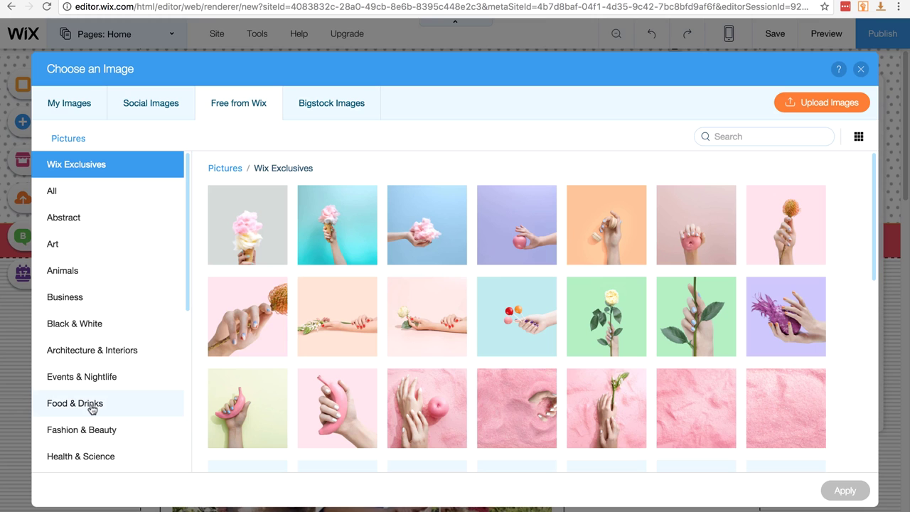
{"action": "left_click", "coordinate": [91, 408]}
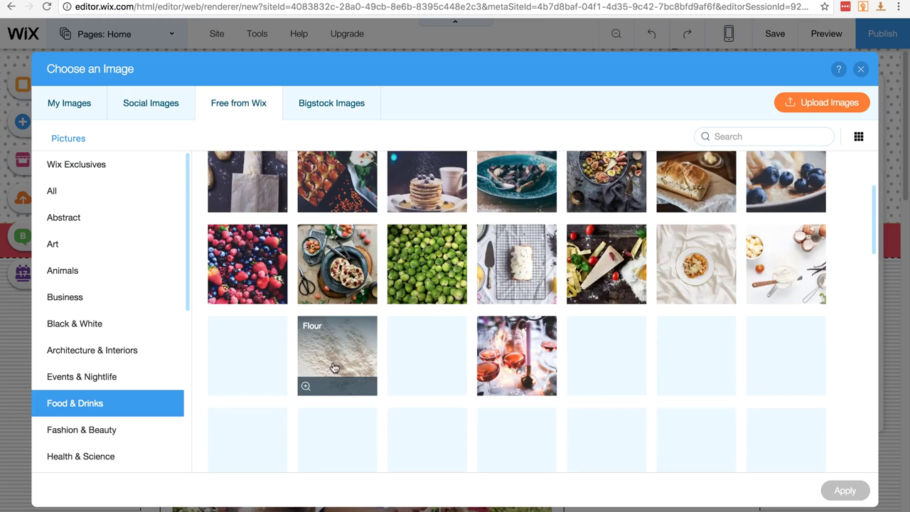
{"action": "scroll", "coordinate": [334, 367], "scroll_direction": "down", "scroll_amount": 2}
{"action": "scroll", "coordinate": [334, 367], "scroll_direction": "down", "scroll_amount": 5}
{"action": "scroll", "coordinate": [110, 375], "scroll_direction": "down", "scroll_amount": 2}
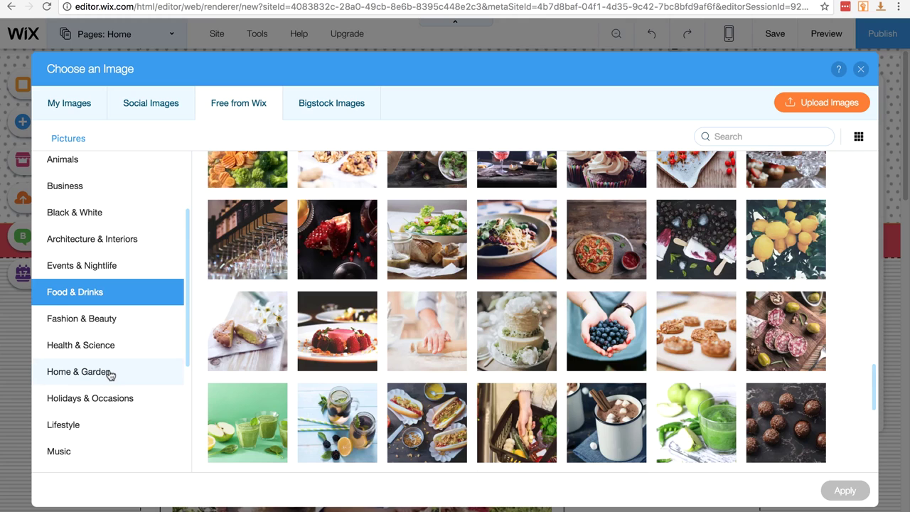
Set the header strip's image to the free Home & Garden picture of a green whisk among other kitchen tools.
{"action": "left_click", "coordinate": [110, 375]}
{"action": "scroll", "coordinate": [419, 359], "scroll_direction": "down", "scroll_amount": 3}
{"action": "scroll", "coordinate": [420, 357], "scroll_direction": "down", "scroll_amount": 15}
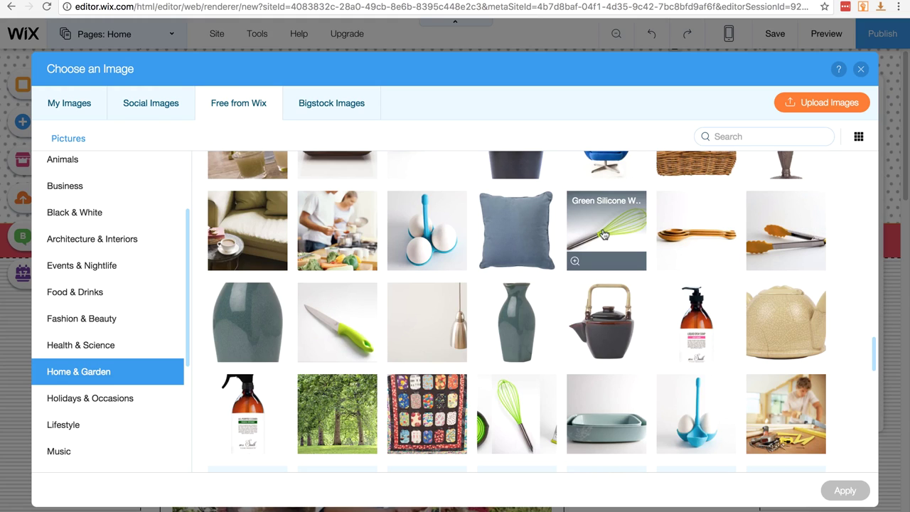
{"action": "scroll", "coordinate": [475, 261], "scroll_direction": "down", "scroll_amount": 3}
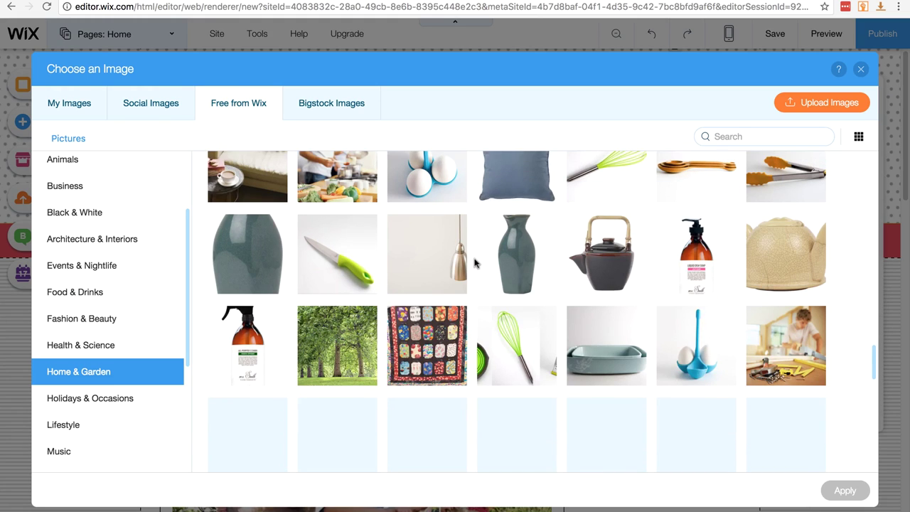
{"action": "scroll", "coordinate": [483, 270], "scroll_direction": "down", "scroll_amount": 3}
{"action": "scroll", "coordinate": [495, 276], "scroll_direction": "up", "scroll_amount": 5}
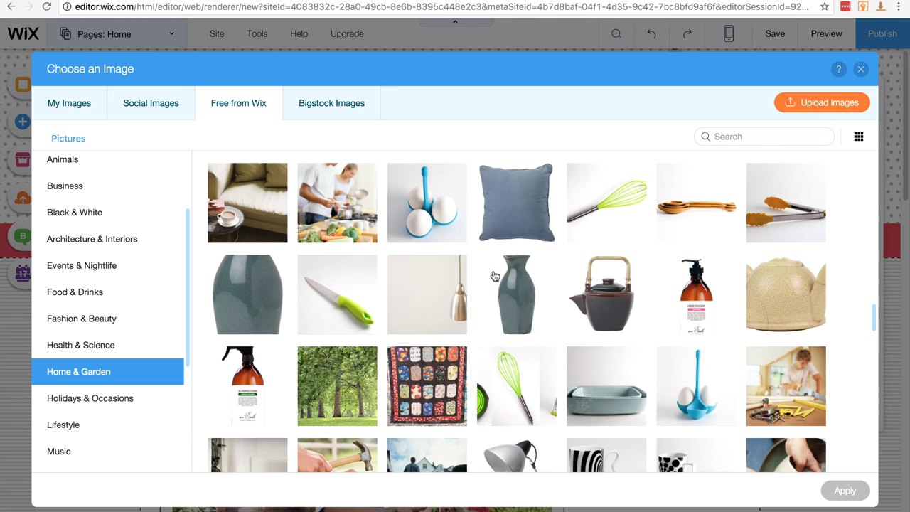
{"action": "double_click", "coordinate": [516, 389]}
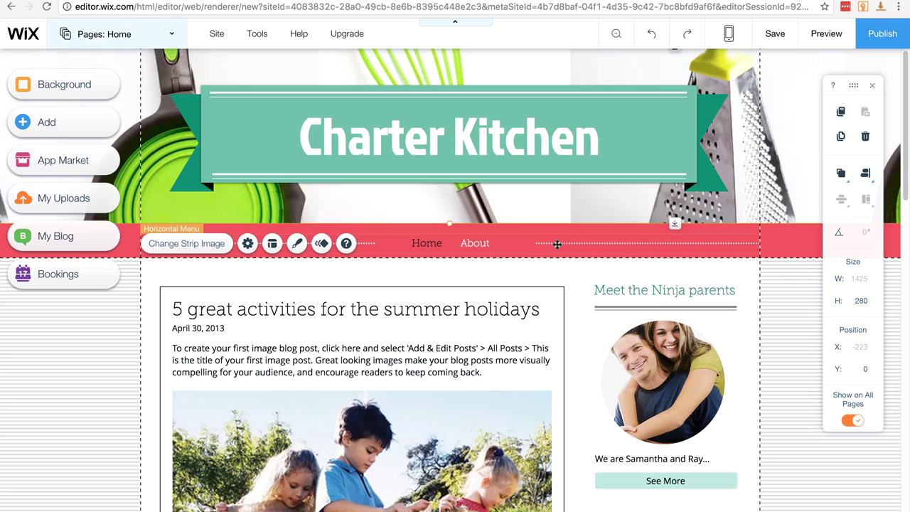
Switch the editor to the site's About page and close the page list.
{"action": "double_click", "coordinate": [474, 245]}
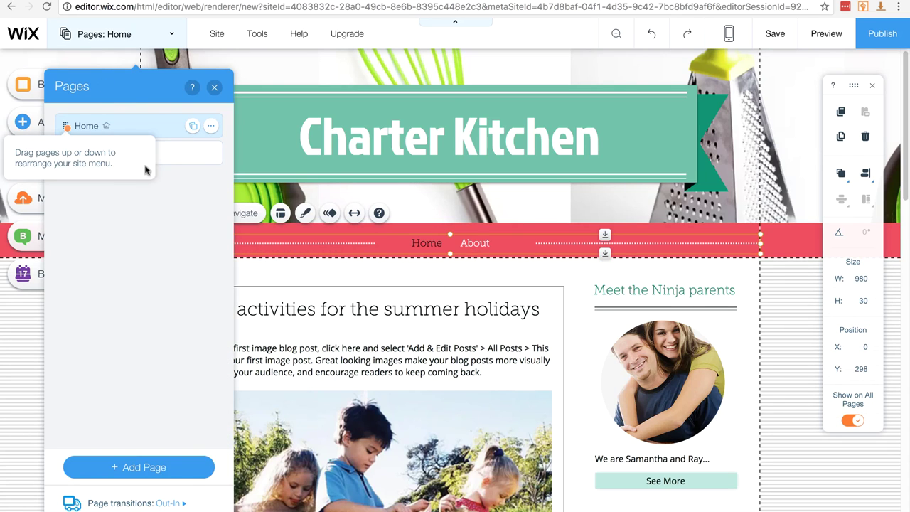
{"action": "left_click", "coordinate": [184, 150]}
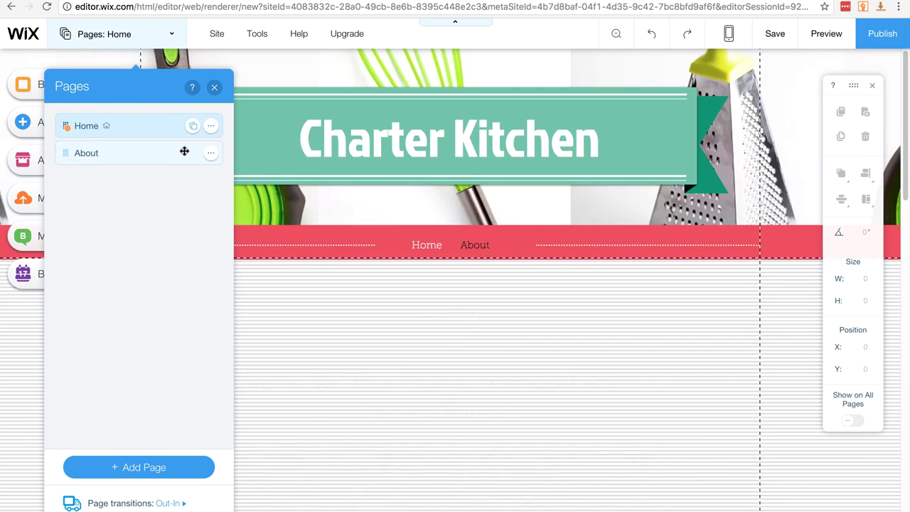
{"action": "left_click", "coordinate": [214, 88]}
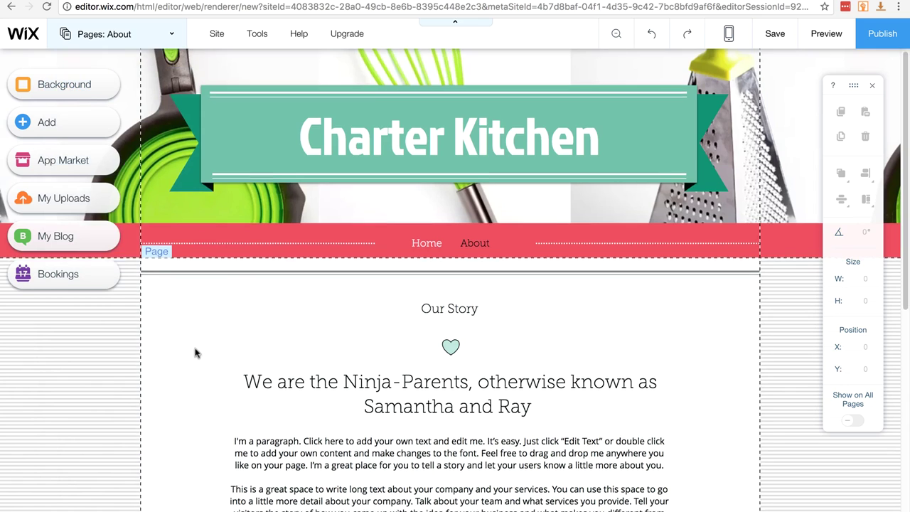
Replace the About page's body text with three paragraphs introducing Charter Kitchen as a Las Vegas family business making high-quality, non-toxic kitchen accessories and everyday tools.
{"action": "scroll", "coordinate": [197, 347], "scroll_direction": "down", "scroll_amount": 3}
{"action": "scroll", "coordinate": [196, 347], "scroll_direction": "down", "scroll_amount": 4}
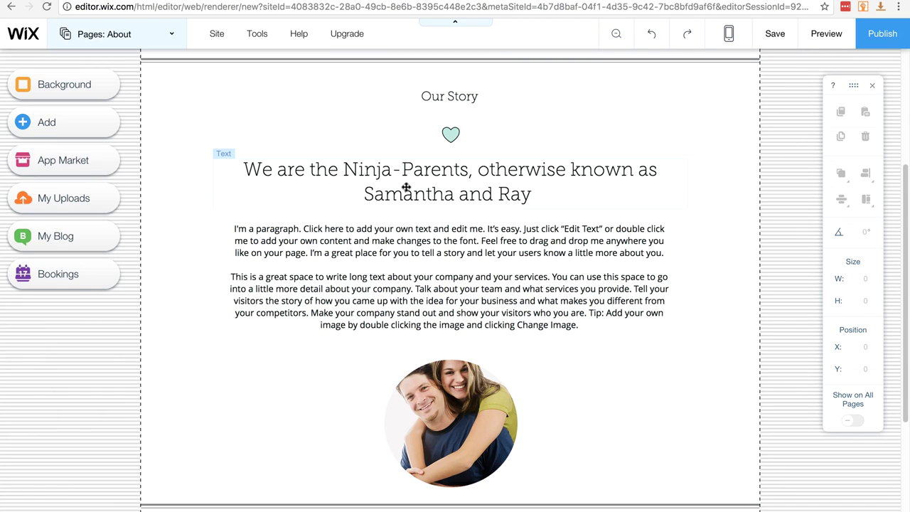
{"action": "double_click", "coordinate": [399, 240]}
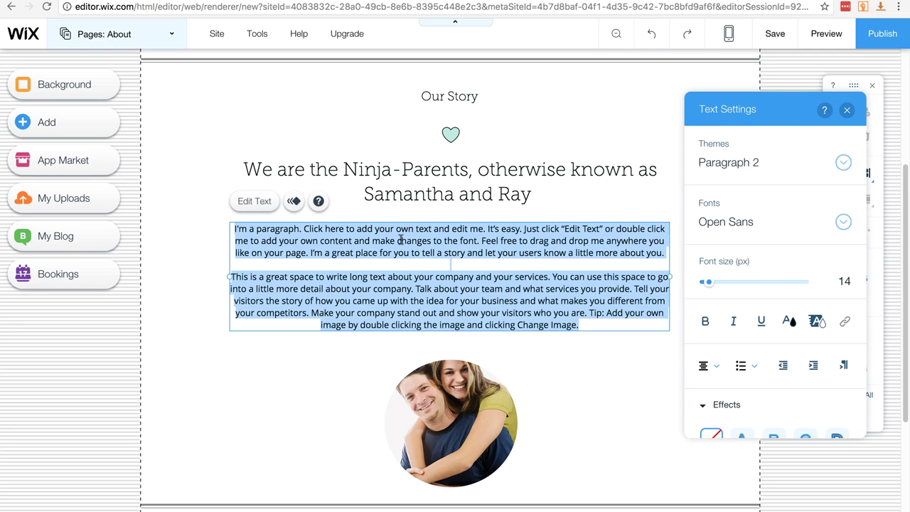
{"action": "type", "text": "Charter Kitchen is a small family run business based in Las Vegas, Nevada, USA  We specialize in creating high quality kitchen accessories using only non toxic and environmental friendly materials  Our specialty is creating cutting edge tools that are perfect for every day use"}
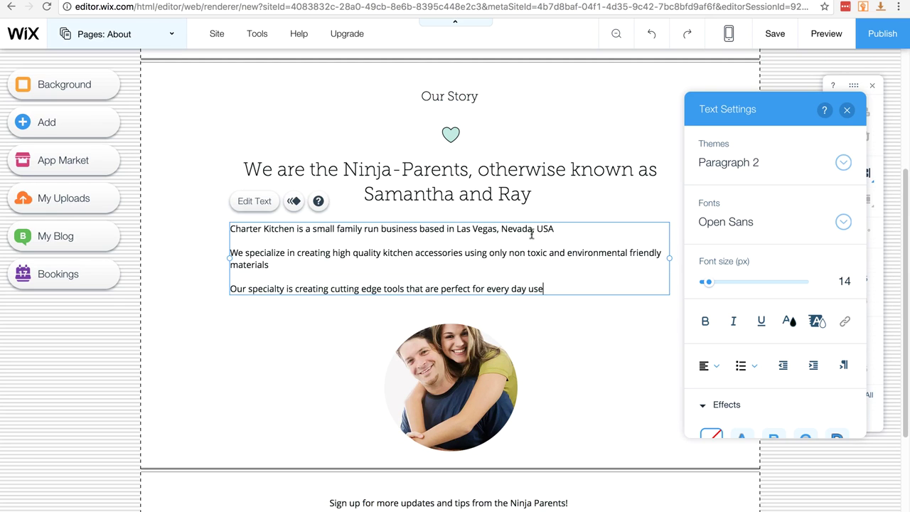
{"action": "left_click", "coordinate": [279, 369]}
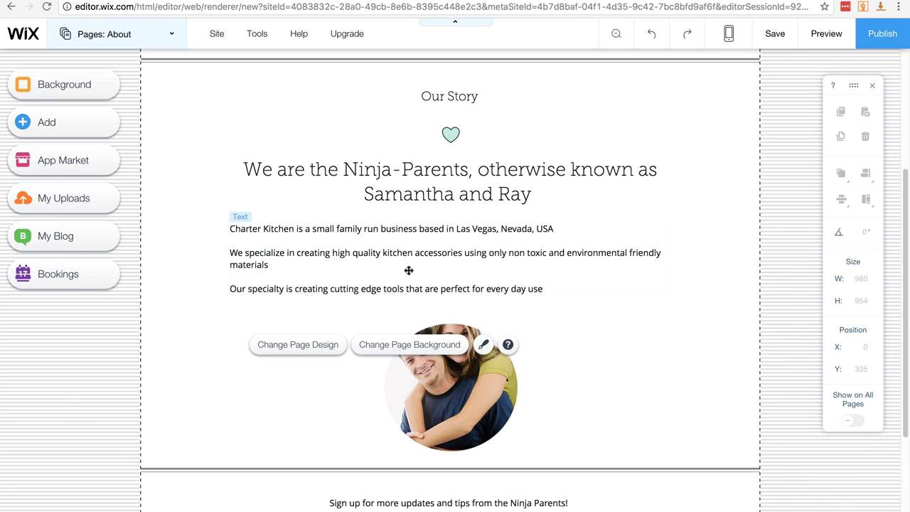
Change the large heading below the heart on the About page to "Charter Kitchen".
{"action": "double_click", "coordinate": [420, 184]}
{"action": "type", "text": "Charter Kitchen"}
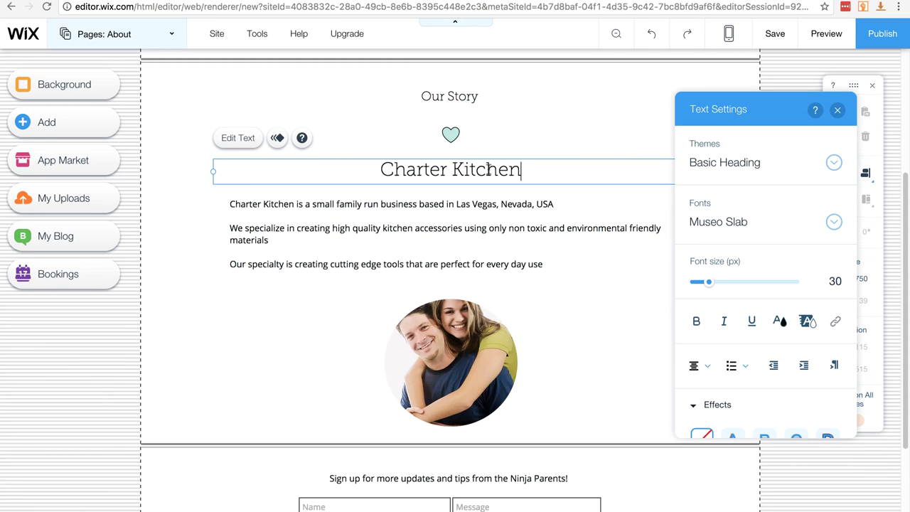
Delete the contact form and the "Sign up for more updates and tips from the Ninja Parents!" line from the About page.
{"action": "left_click", "coordinate": [242, 345]}
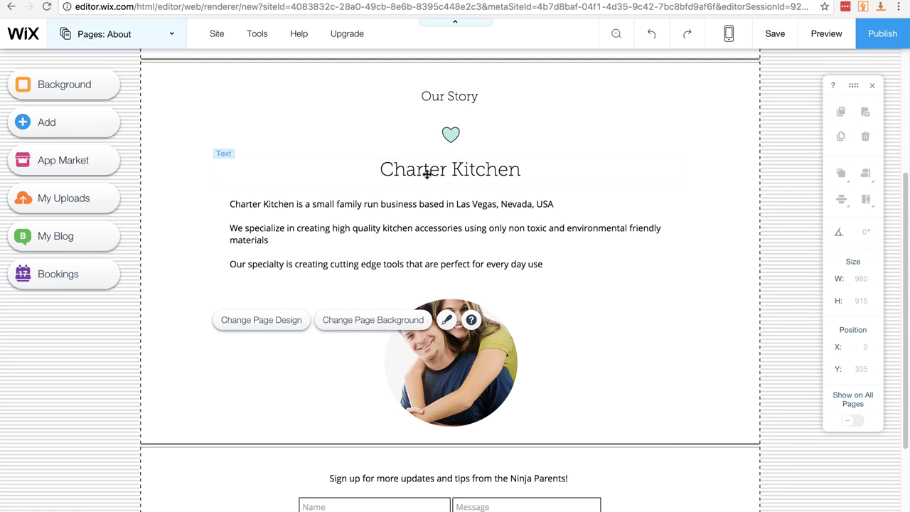
{"action": "scroll", "coordinate": [154, 388], "scroll_direction": "down", "scroll_amount": 2}
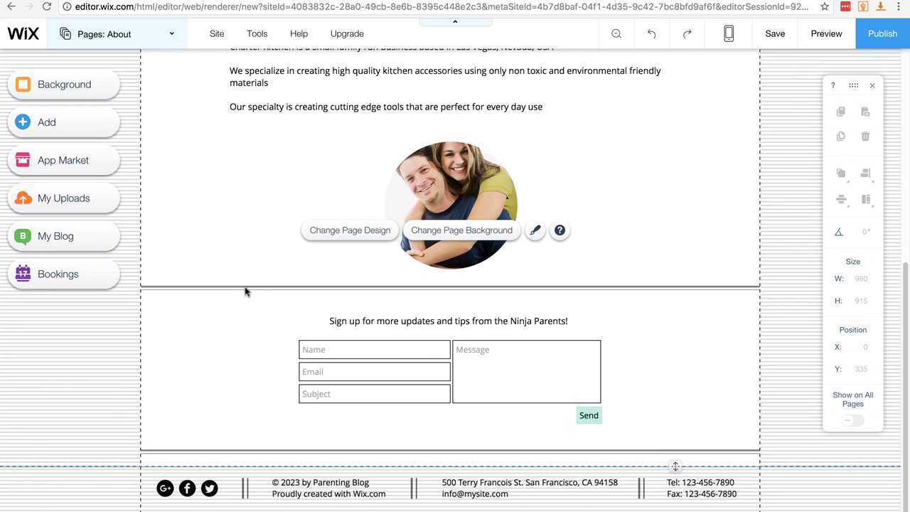
{"action": "left_click", "coordinate": [397, 360]}
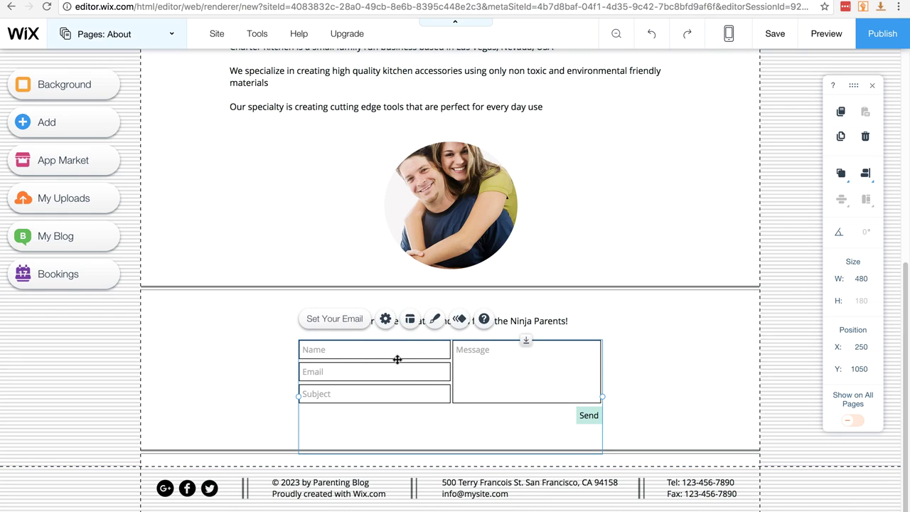
{"action": "key", "text": "Delete"}
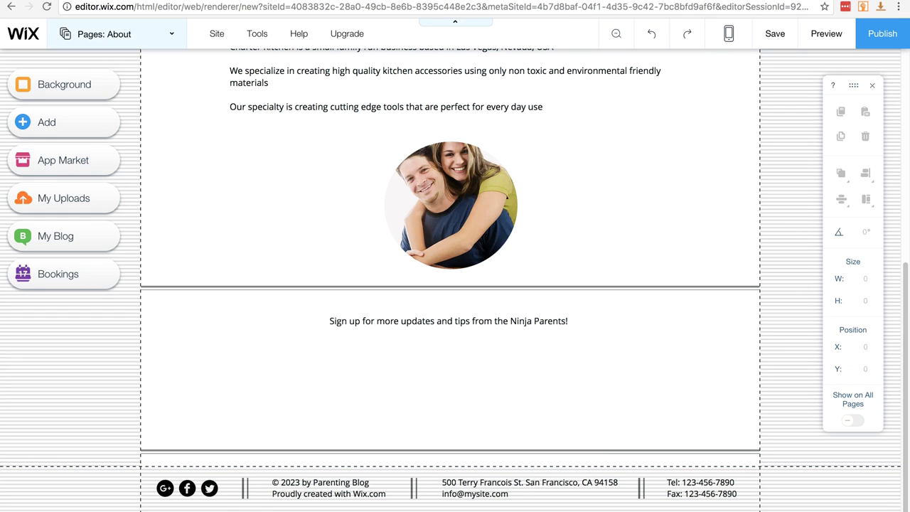
{"action": "left_click", "coordinate": [337, 325]}
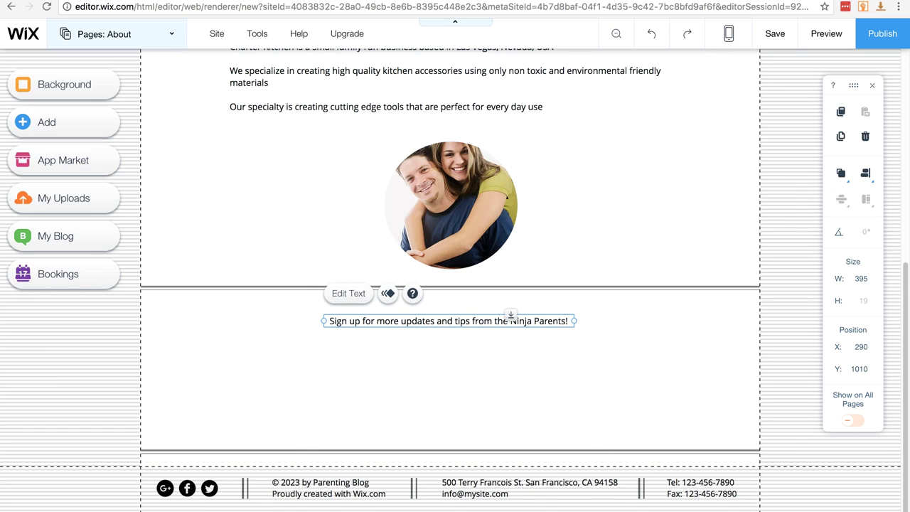
{"action": "key", "text": "Delete"}
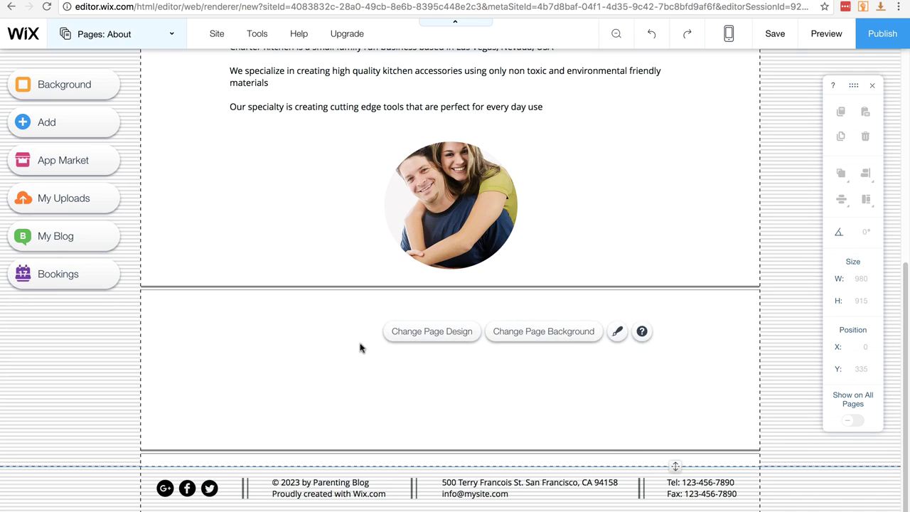
Preview the About page from header to footer, and return to editing.
{"action": "scroll", "coordinate": [370, 348], "scroll_direction": "up", "scroll_amount": 3}
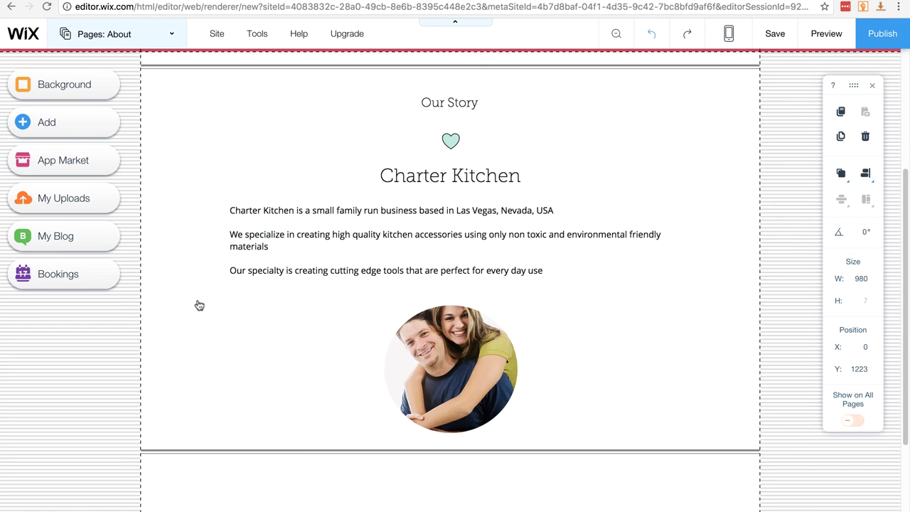
{"action": "scroll", "coordinate": [198, 305], "scroll_direction": "down", "scroll_amount": 1}
{"action": "scroll", "coordinate": [201, 303], "scroll_direction": "up", "scroll_amount": 1}
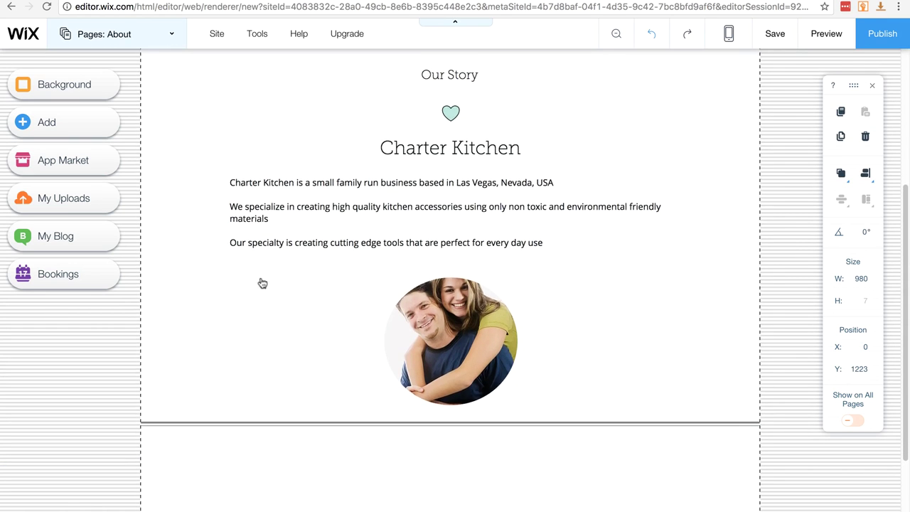
{"action": "left_click", "coordinate": [820, 40]}
{"action": "scroll", "coordinate": [88, 232], "scroll_direction": "down", "scroll_amount": 5}
{"action": "scroll", "coordinate": [87, 231], "scroll_direction": "up", "scroll_amount": 5}
{"action": "scroll", "coordinate": [103, 241], "scroll_direction": "down", "scroll_amount": 2}
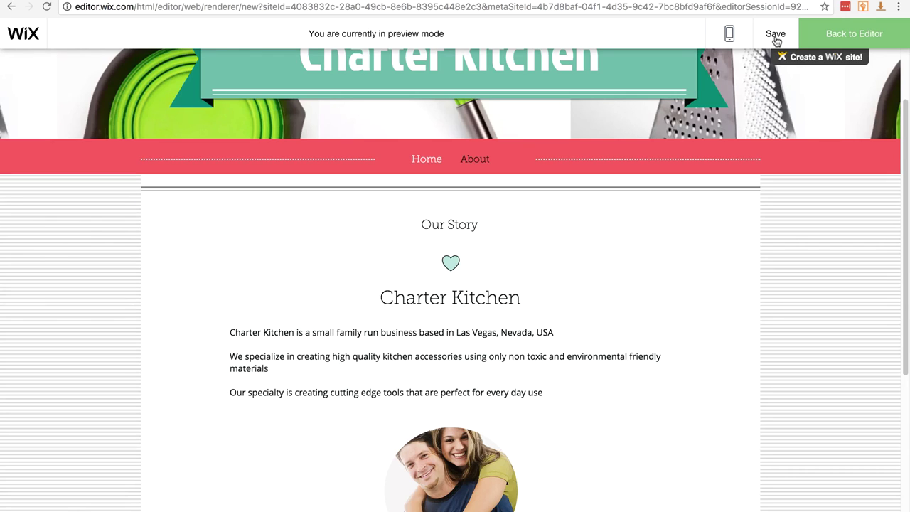
{"action": "left_click", "coordinate": [851, 39]}
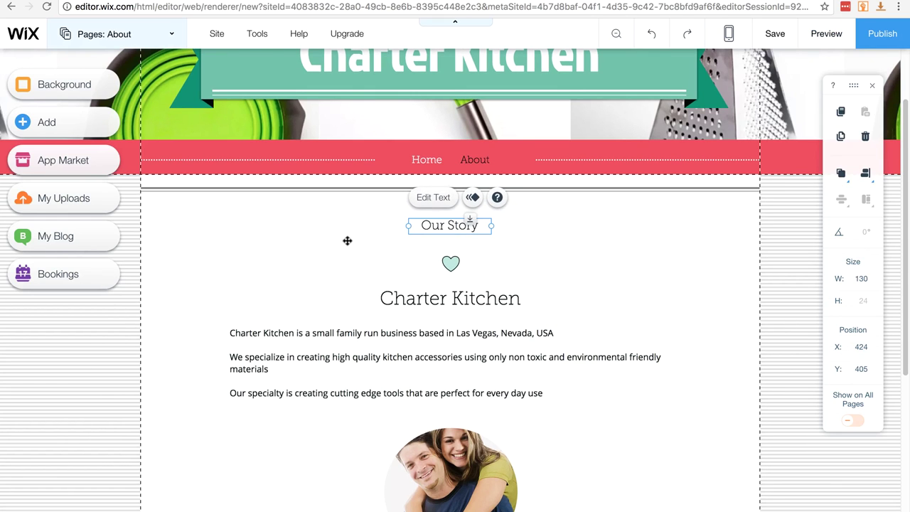
Delete the "Our Story" heading above the heart and undo the deletion.
{"action": "key", "text": "Delete"}
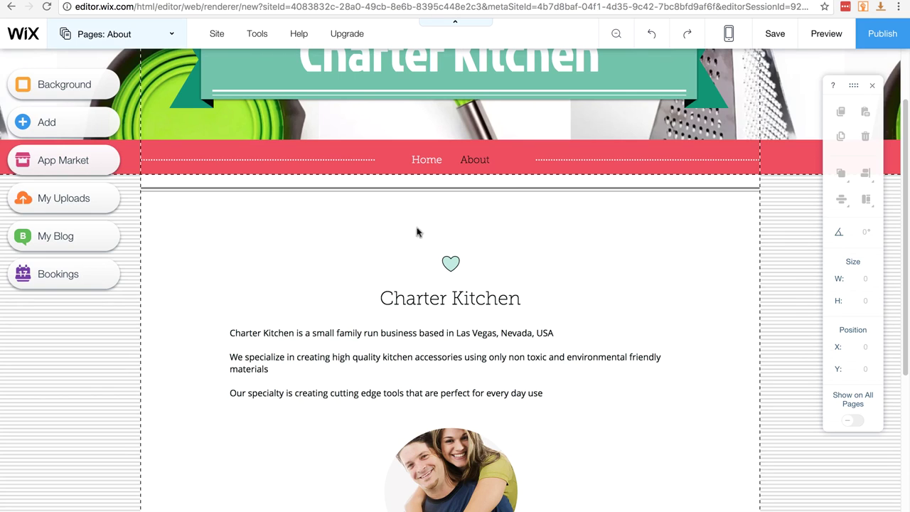
{"action": "left_click", "coordinate": [652, 37]}
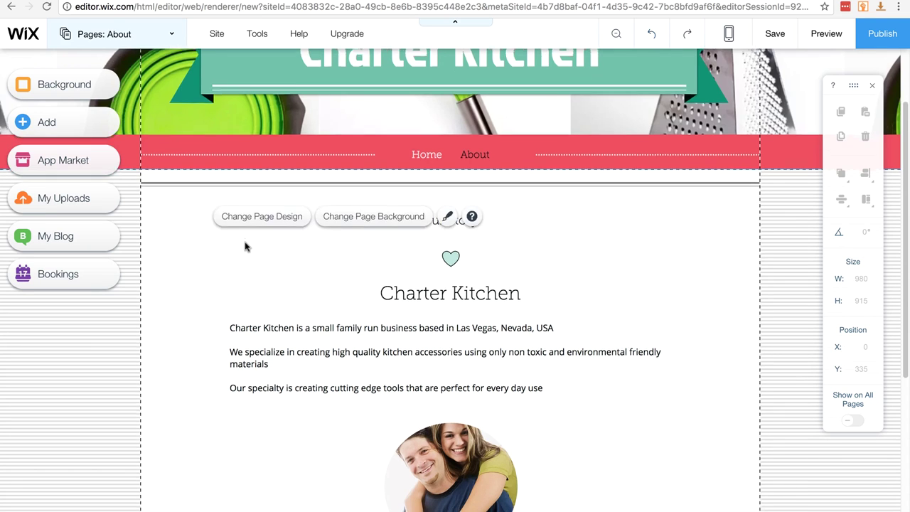
Close the empty area above the footer by moving the lowest divider line up beneath the couple's photo, at about Y 952.
{"action": "scroll", "coordinate": [244, 247], "scroll_direction": "down", "scroll_amount": 5}
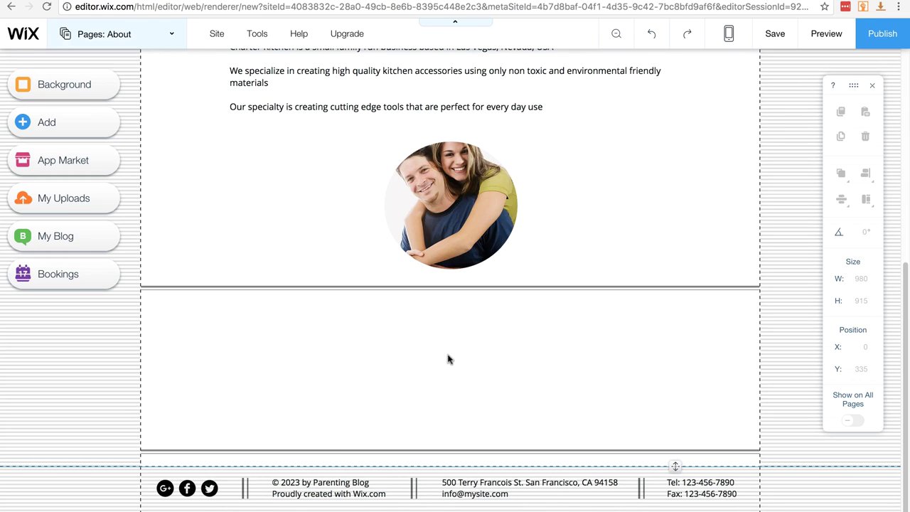
{"action": "left_click", "coordinate": [448, 355]}
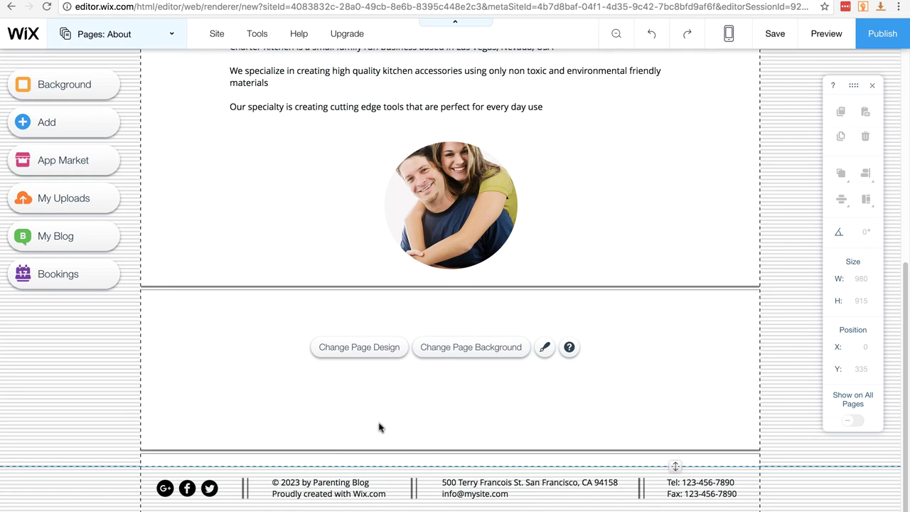
{"action": "left_click", "coordinate": [429, 451]}
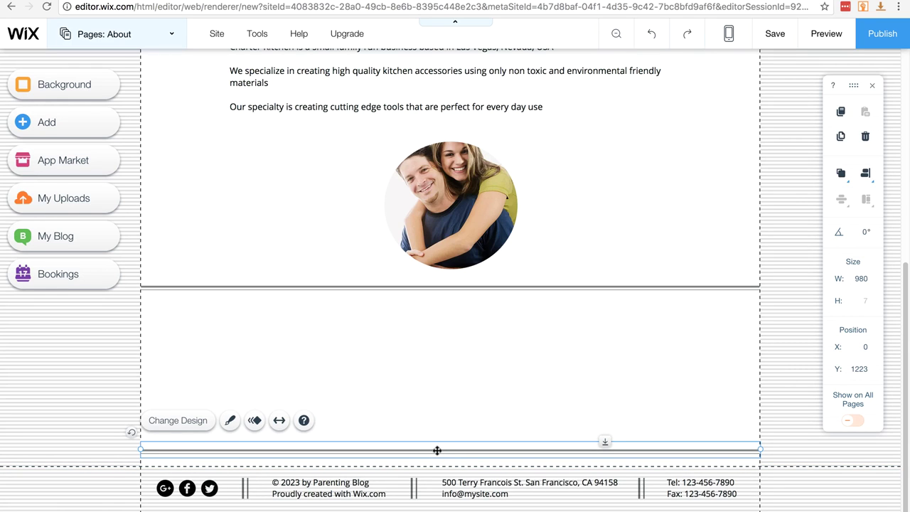
{"action": "mouse_move", "coordinate": [437, 449]}
{"action": "left_mouse_down"}
{"action": "mouse_move", "coordinate": [437, 405]}
{"action": "mouse_move", "coordinate": [437, 447]}
{"action": "left_mouse_up"}
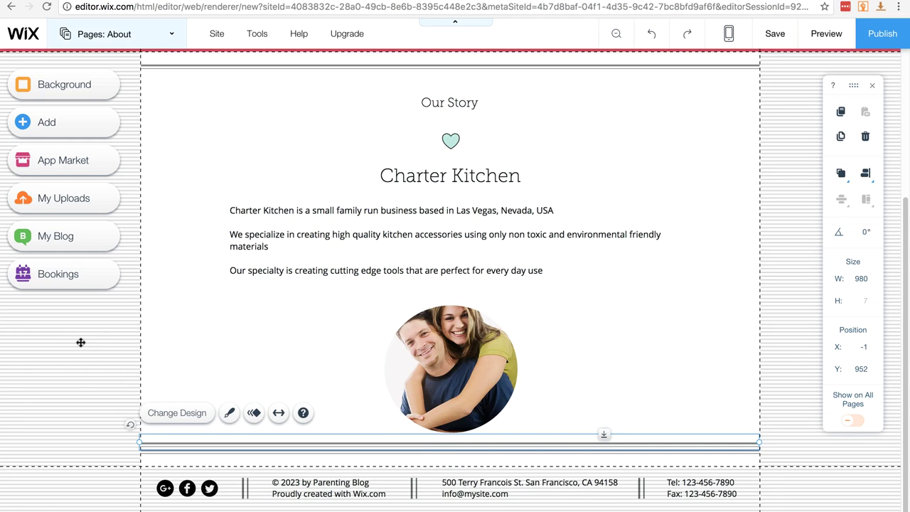
{"action": "left_click", "coordinate": [268, 337]}
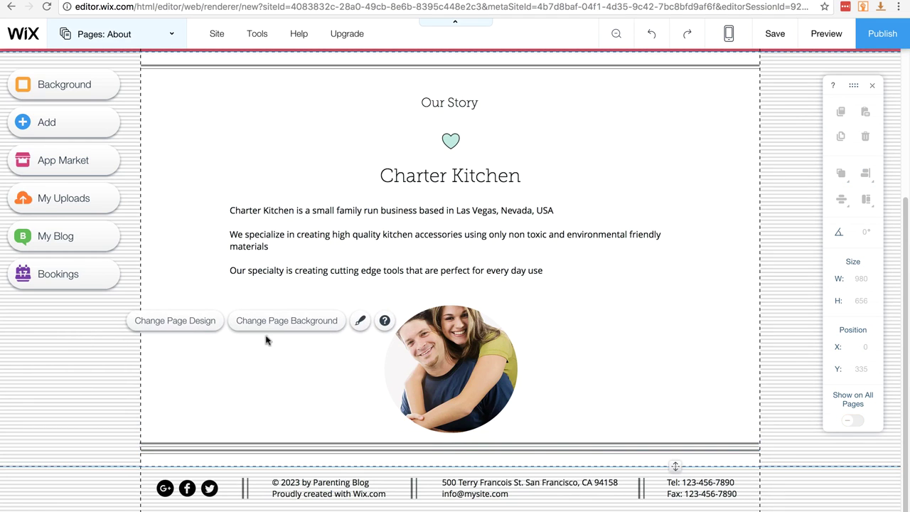
Check the shortened About page layout in preview mode and go back to the editor.
{"action": "left_click", "coordinate": [819, 36]}
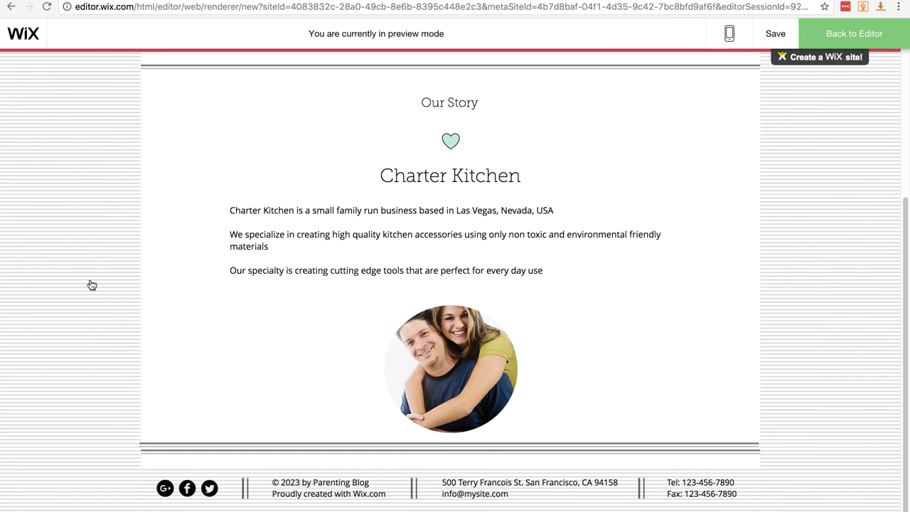
{"action": "scroll", "coordinate": [89, 284], "scroll_direction": "up", "scroll_amount": 3}
{"action": "scroll", "coordinate": [90, 284], "scroll_direction": "down", "scroll_amount": 2}
{"action": "key", "text": "ctrl+shift+p"}
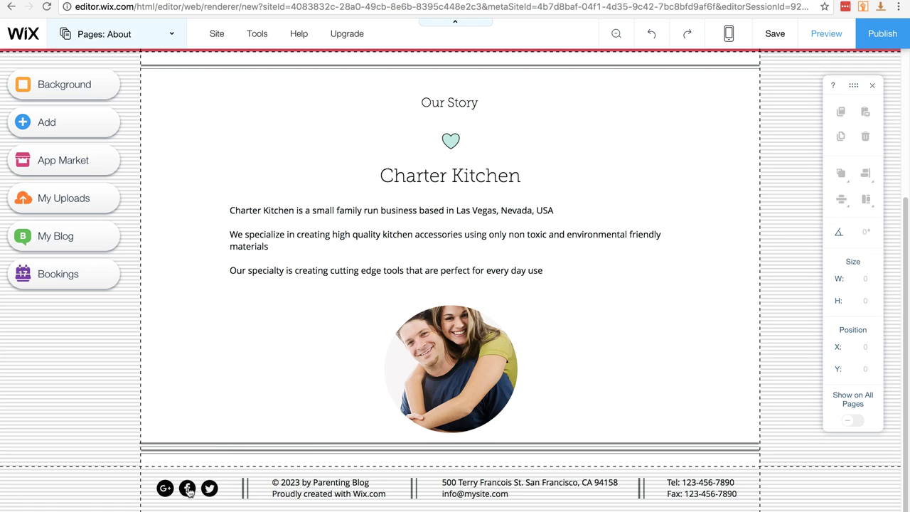
{"action": "left_click", "coordinate": [188, 490]}
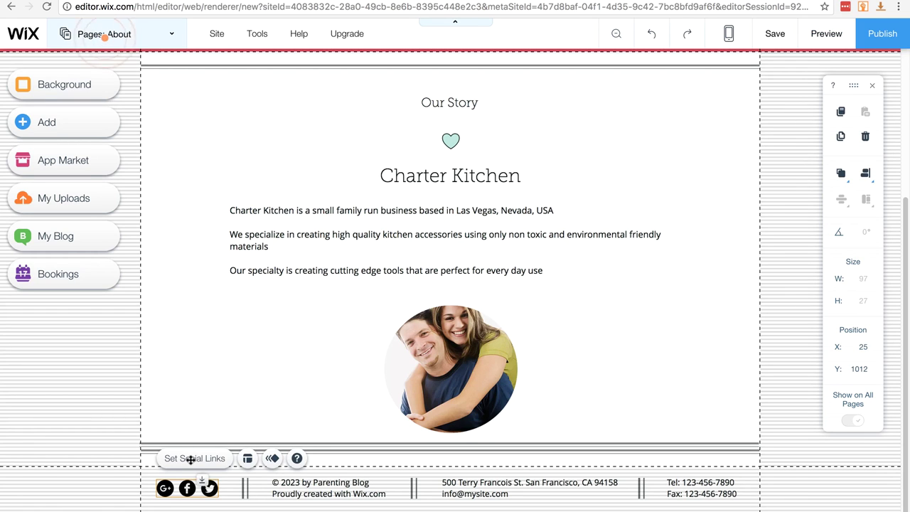
{"action": "left_click", "coordinate": [191, 459]}
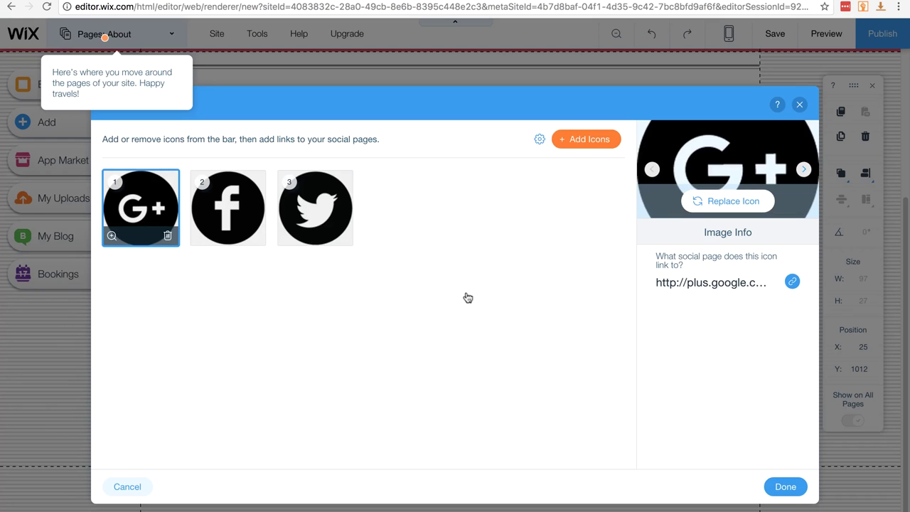
{"action": "left_click", "coordinate": [714, 283]}
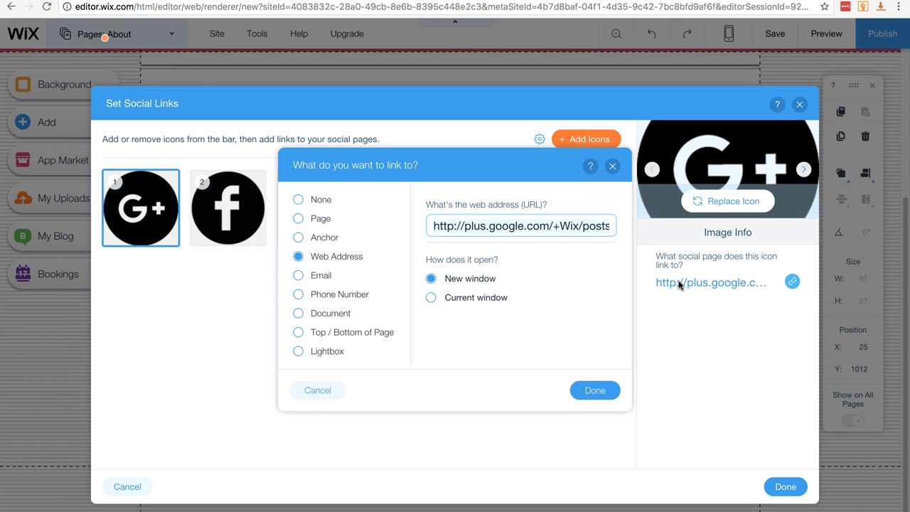
{"action": "left_click", "coordinate": [612, 166]}
{"action": "left_click", "coordinate": [222, 225]}
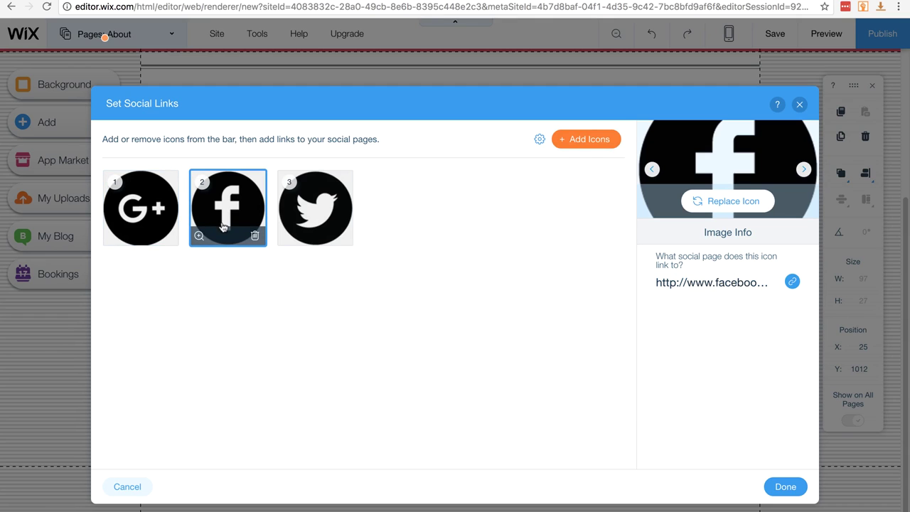
{"action": "left_click", "coordinate": [714, 287]}
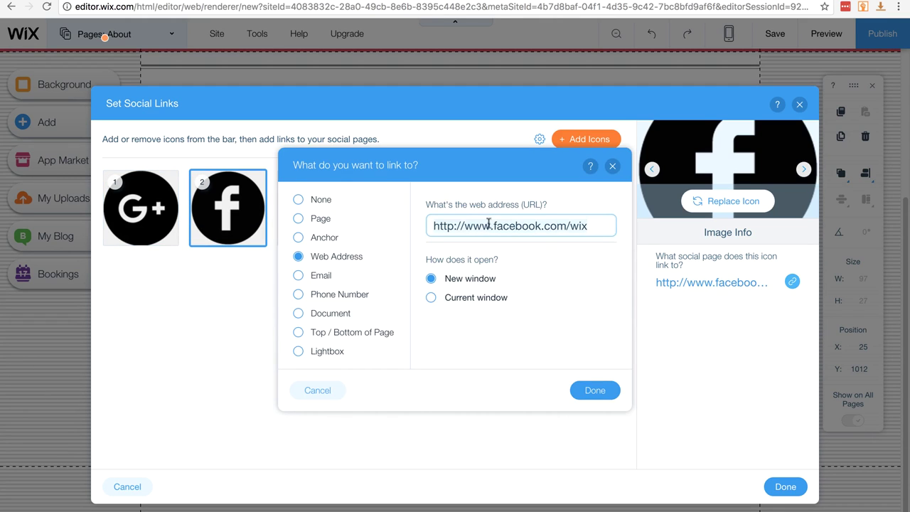
{"action": "double_click", "coordinate": [581, 226]}
{"action": "type", "text": "charterkitchen"}
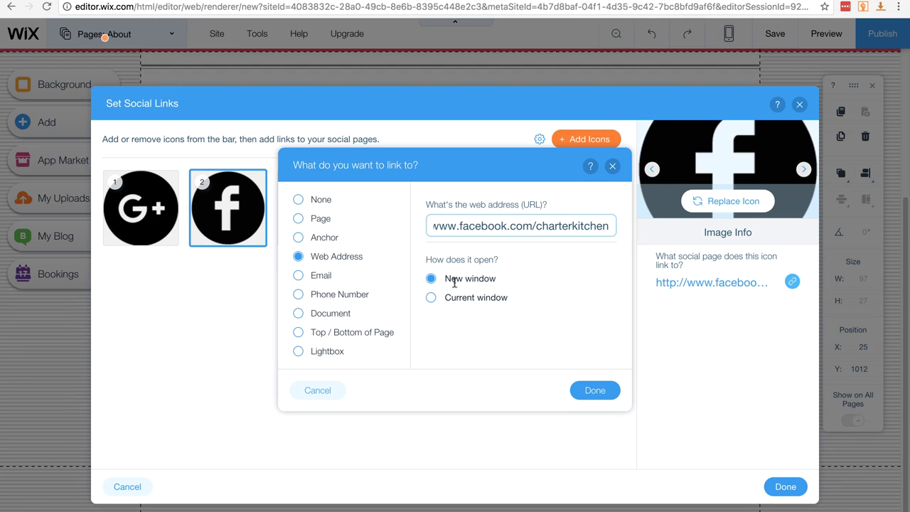
{"action": "left_click", "coordinate": [593, 395]}
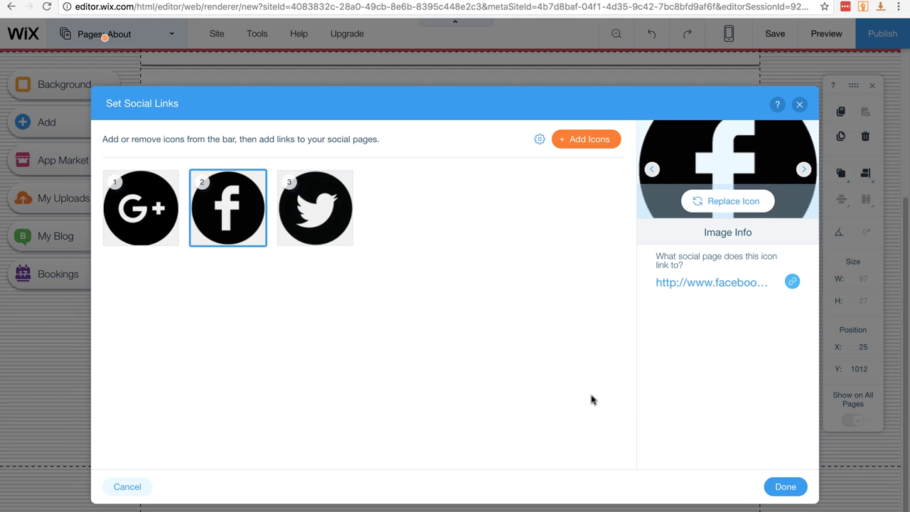
{"action": "left_click", "coordinate": [786, 487]}
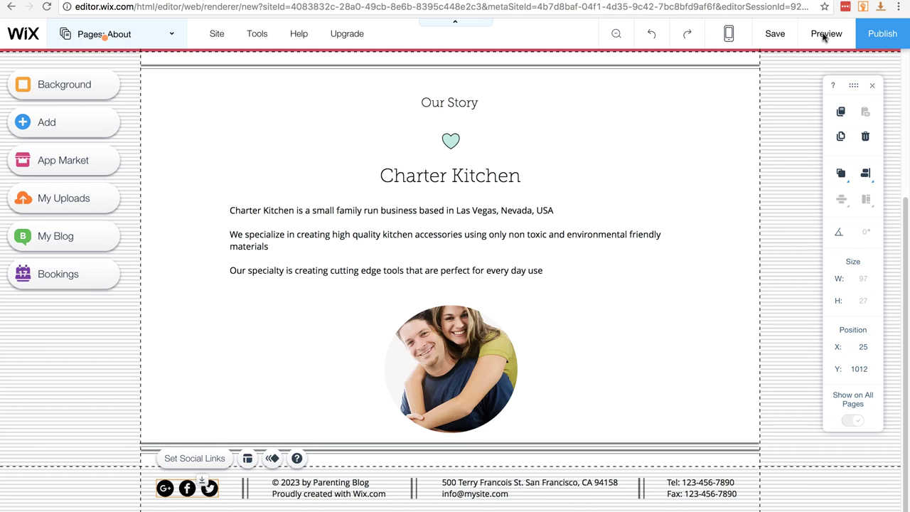
Test the footer's Facebook icon in preview, close the Facebook page it opens, and return to the editor.
{"action": "left_click", "coordinate": [826, 34]}
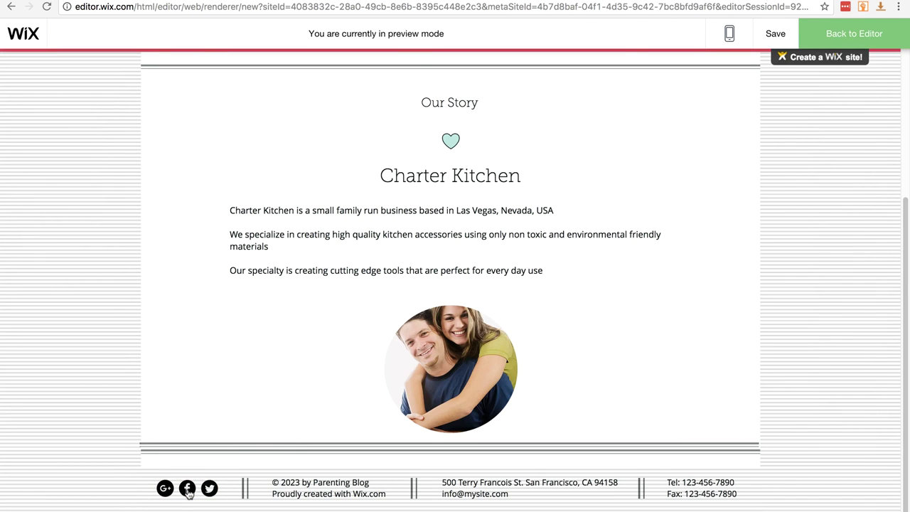
{"action": "left_click", "coordinate": [187, 488]}
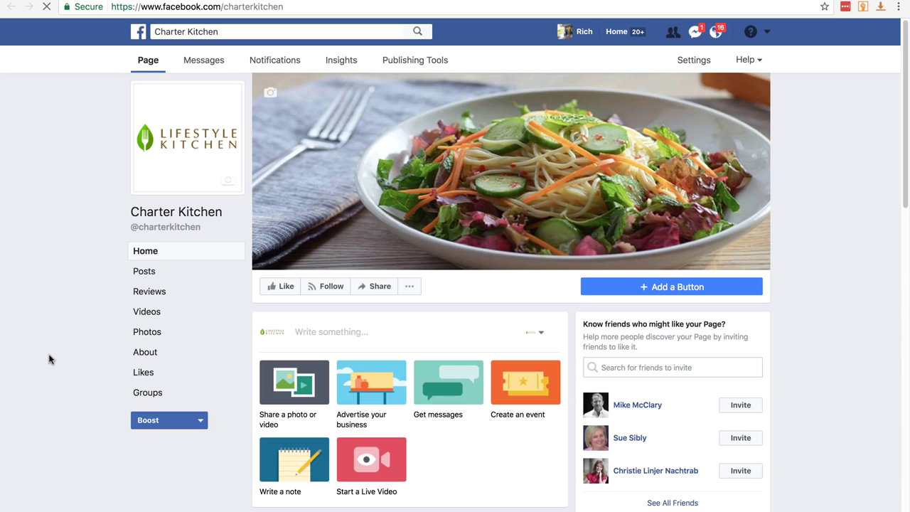
{"action": "key", "text": "ctrl+w"}
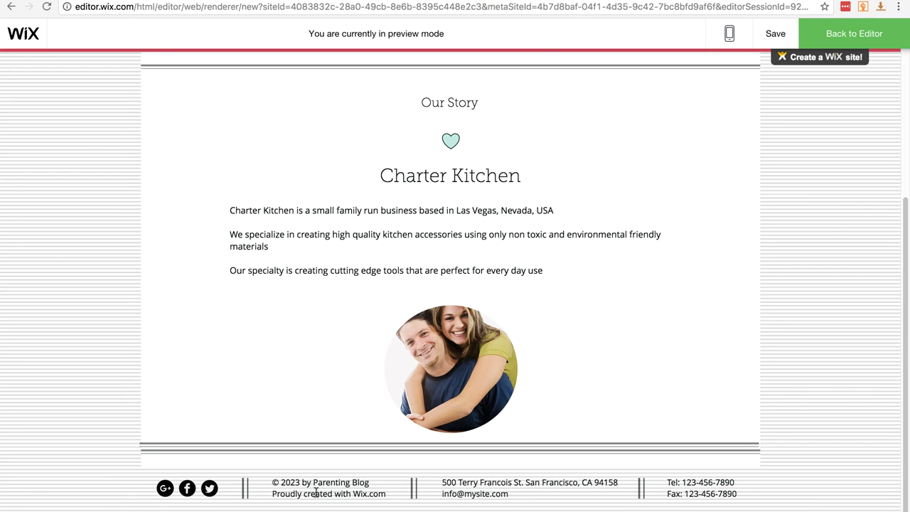
{"action": "key", "text": "ctrl+shift+p"}
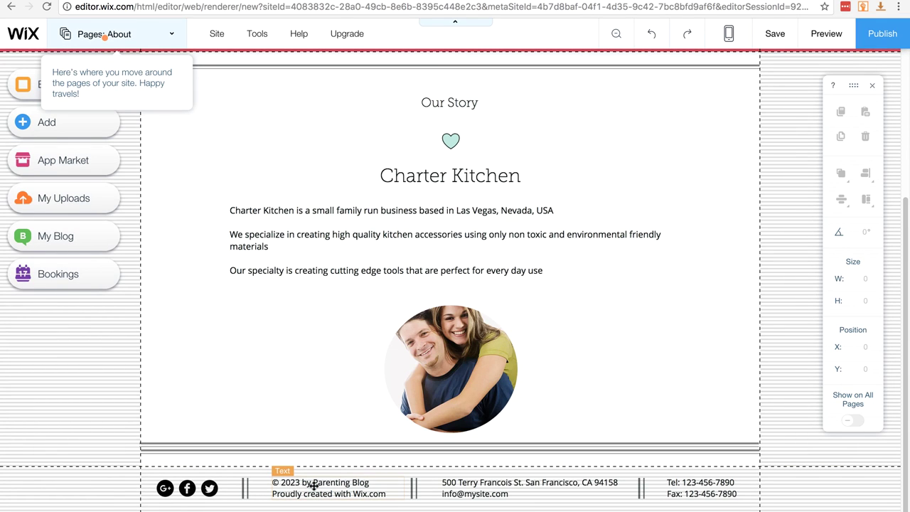
Replace the footer's two-line copyright text with "© 2017 by Charter Kitchen" and close the text settings.
{"action": "double_click", "coordinate": [313, 486]}
{"action": "left_click", "coordinate": [313, 485]}
{"action": "double_click", "coordinate": [293, 482]}
{"action": "type", "text": "2017"}
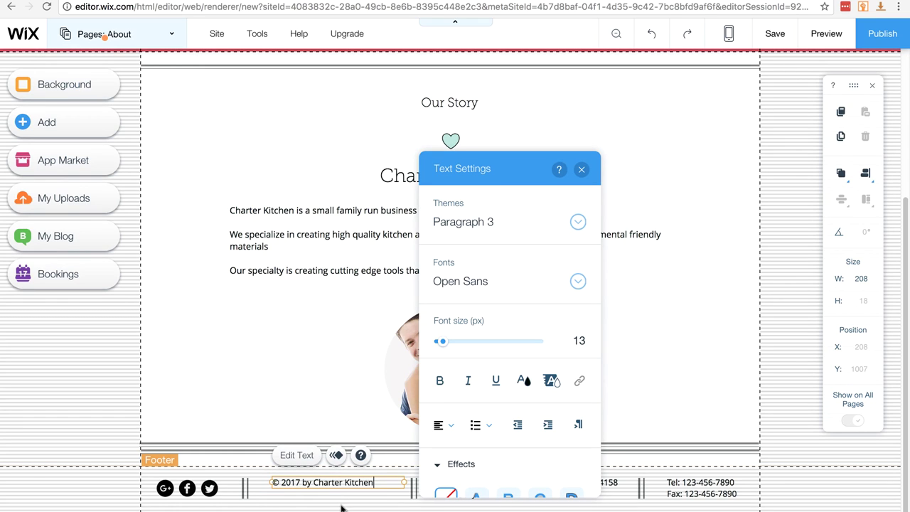
{"action": "left_click", "coordinate": [581, 170]}
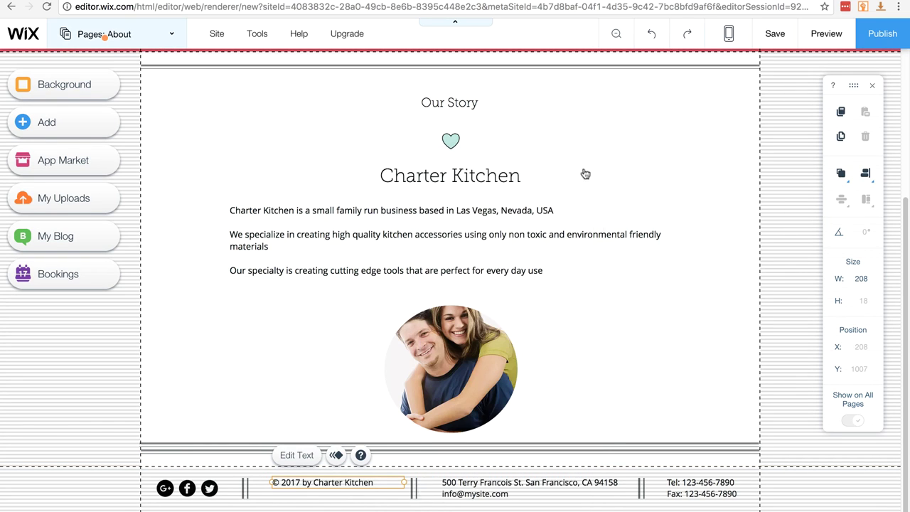
Delete the telephone and fax text and the address and e-mail text from the footer.
{"action": "left_click", "coordinate": [458, 487]}
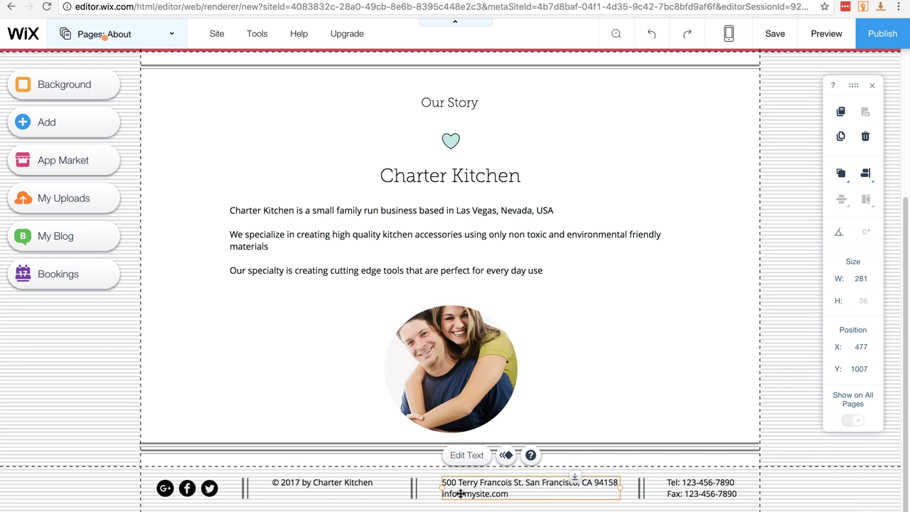
{"action": "left_click", "coordinate": [700, 485]}
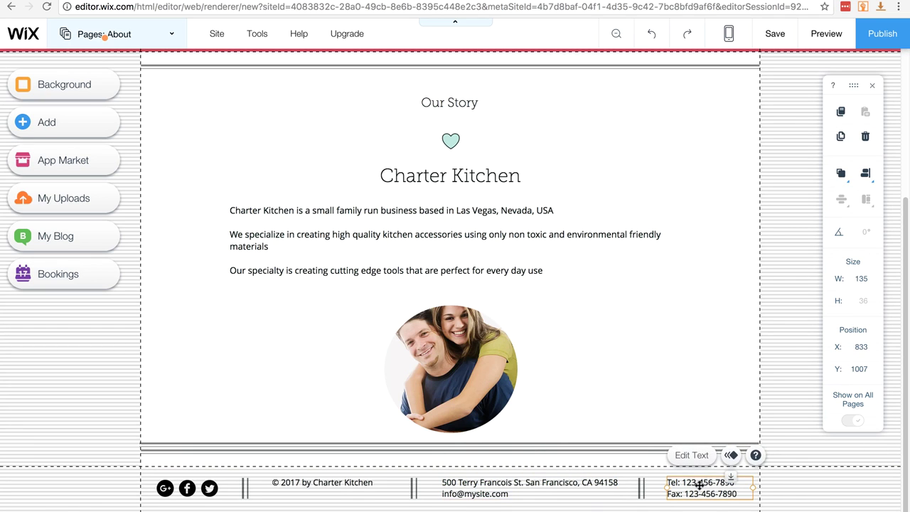
{"action": "key", "text": "Delete"}
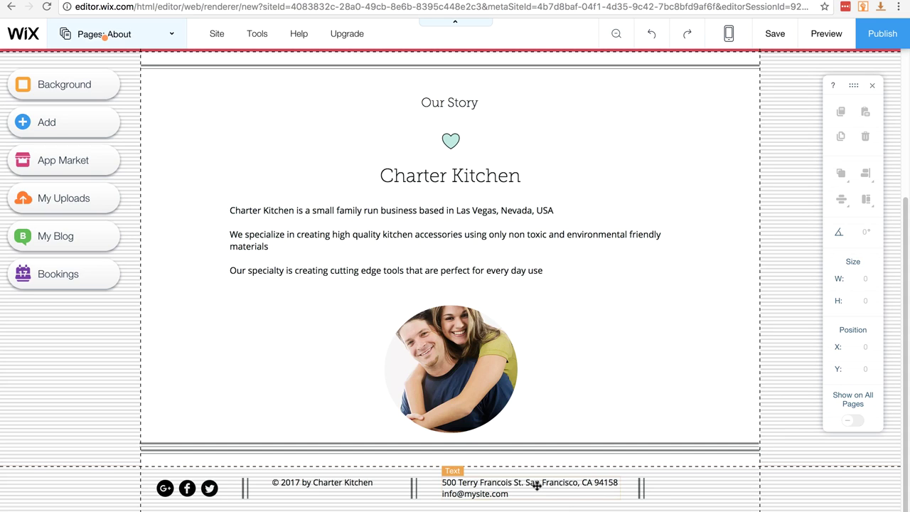
{"action": "left_click", "coordinate": [536, 484]}
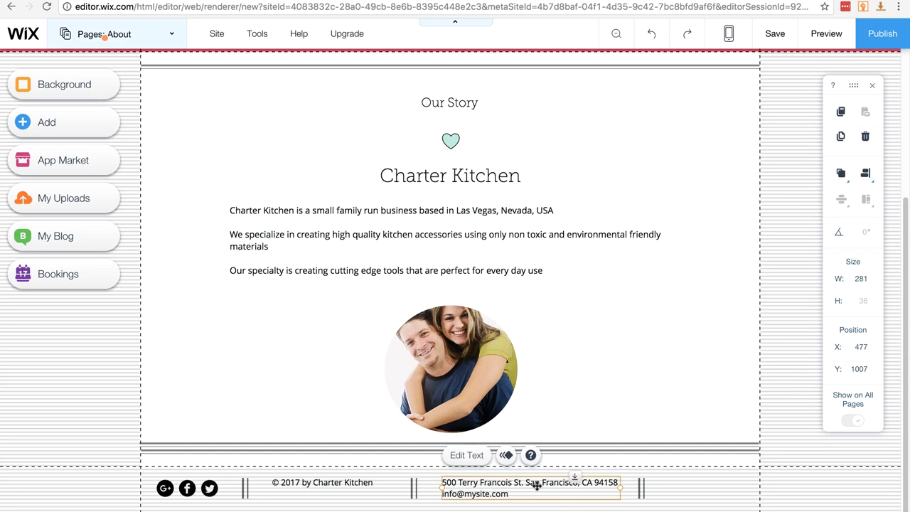
{"action": "key", "text": "Delete"}
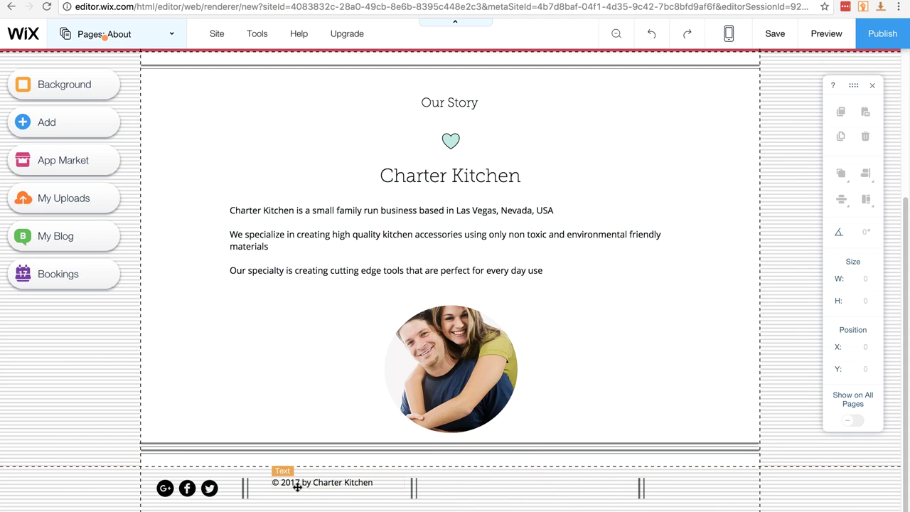
Delete the two vertical divider lines after the copyright text in the footer.
{"action": "left_click", "coordinate": [412, 487]}
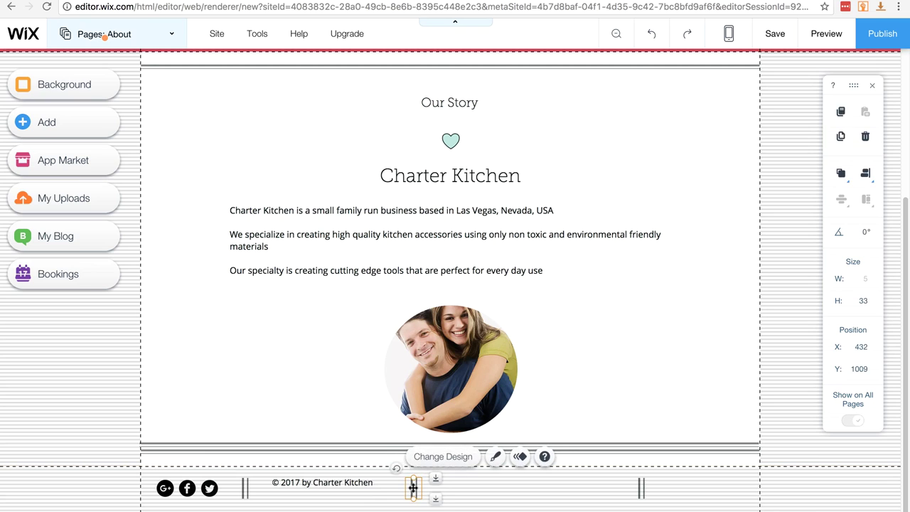
{"action": "key", "text": "Delete"}
{"action": "left_click", "coordinate": [637, 489]}
{"action": "key", "text": "Delete"}
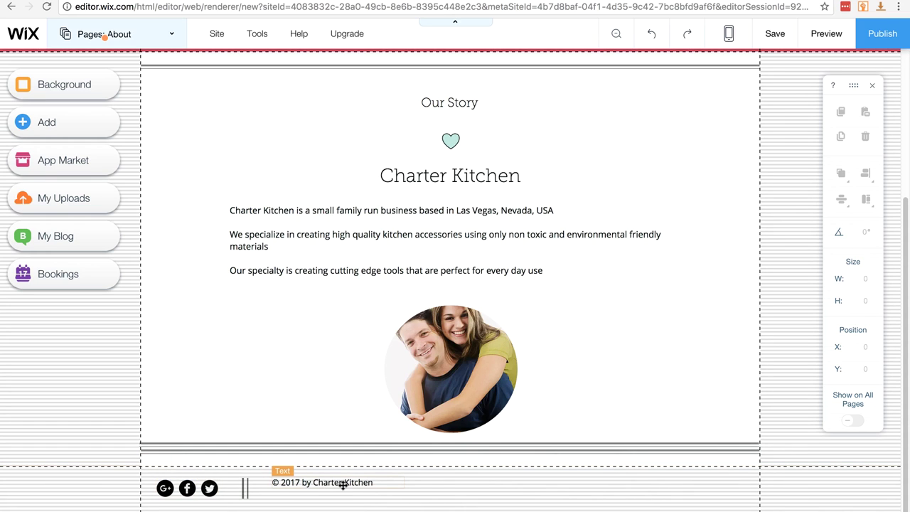
{"action": "left_click", "coordinate": [384, 505]}
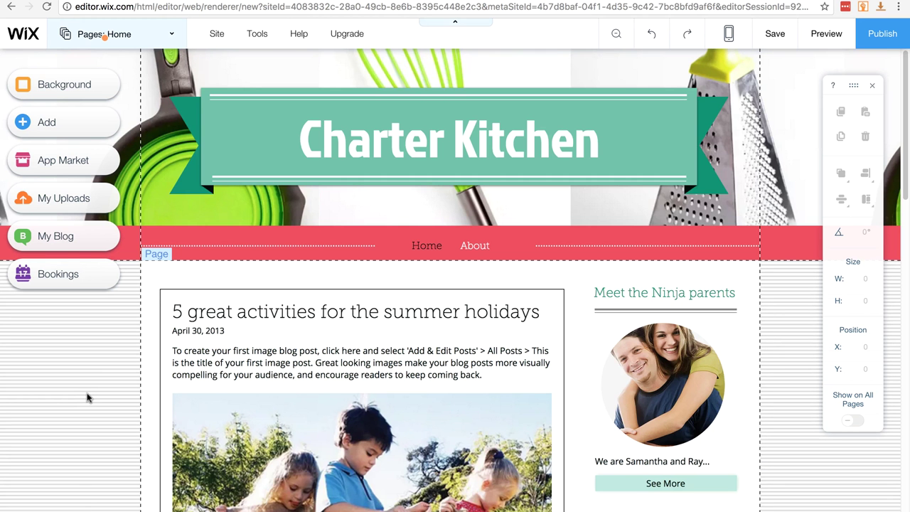
Look through the Home page's blog feed and sidebar sections for template content that does not suit Charter Kitchen.
{"action": "scroll", "coordinate": [88, 397], "scroll_direction": "down", "scroll_amount": 3}
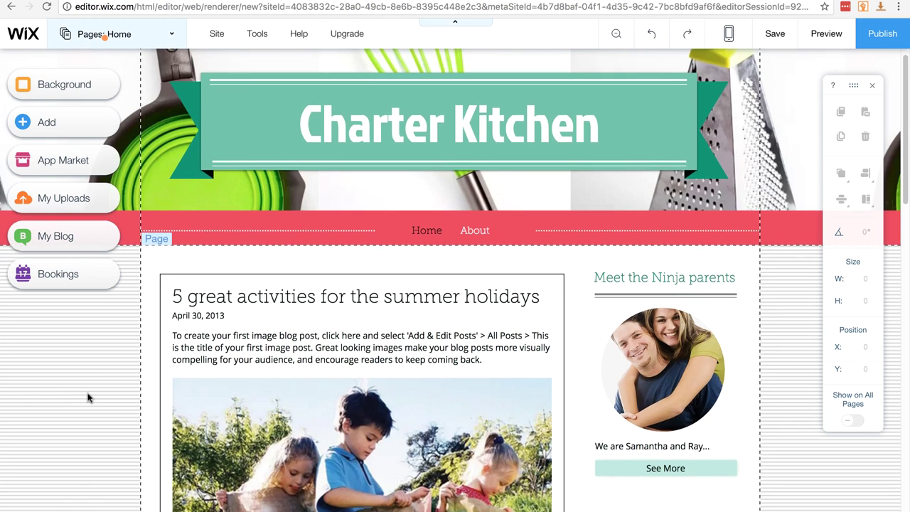
{"action": "scroll", "coordinate": [89, 396], "scroll_direction": "down", "scroll_amount": 2}
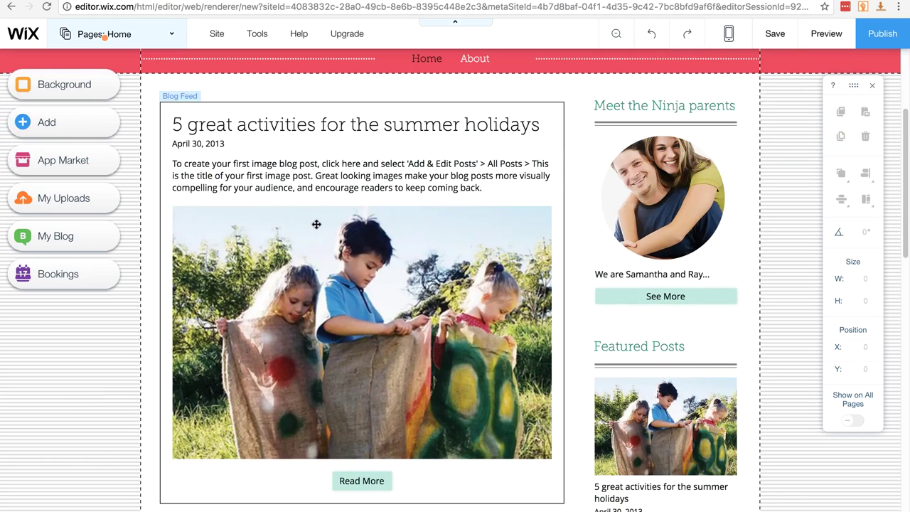
{"action": "scroll", "coordinate": [305, 249], "scroll_direction": "down", "scroll_amount": 10}
{"action": "scroll", "coordinate": [256, 296], "scroll_direction": "down", "scroll_amount": 7}
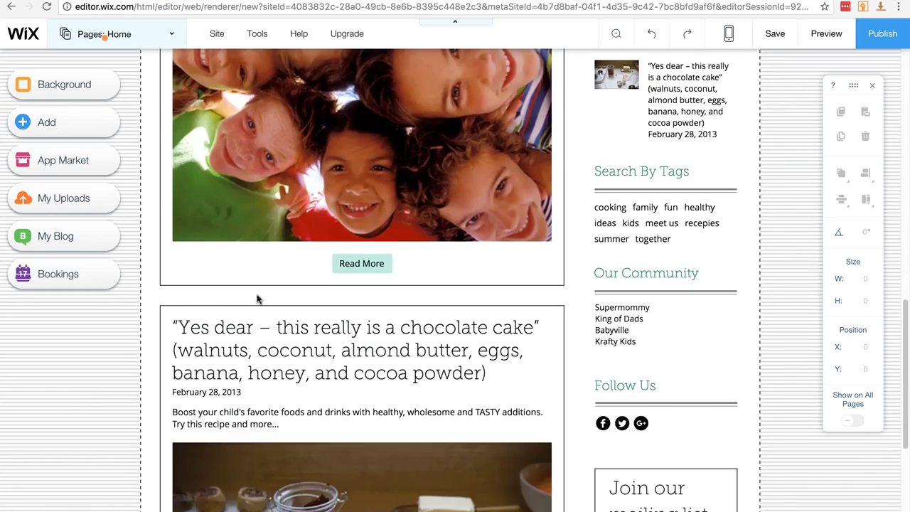
{"action": "scroll", "coordinate": [257, 297], "scroll_direction": "up", "scroll_amount": 5}
{"action": "scroll", "coordinate": [258, 293], "scroll_direction": "up", "scroll_amount": 8}
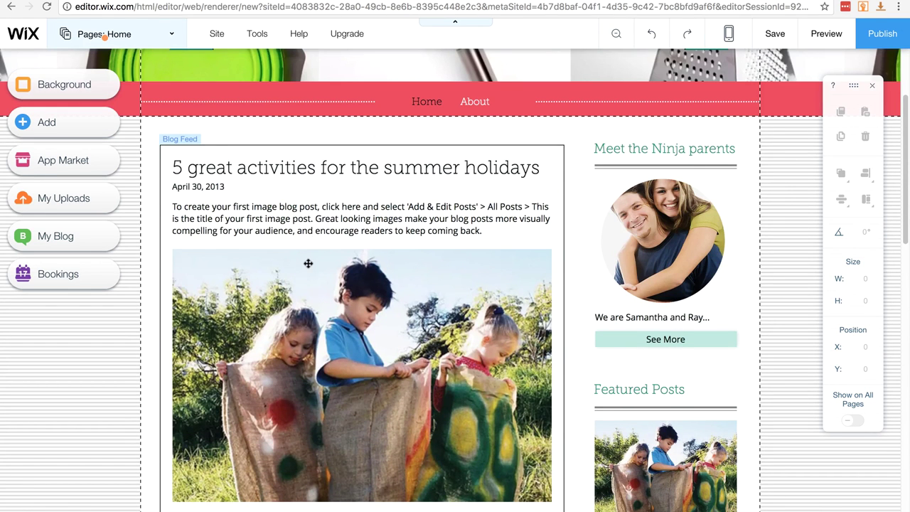
{"action": "scroll", "coordinate": [307, 262], "scroll_direction": "down", "scroll_amount": 3}
{"action": "scroll", "coordinate": [309, 261], "scroll_direction": "down", "scroll_amount": 5}
{"action": "scroll", "coordinate": [310, 268], "scroll_direction": "up", "scroll_amount": 8}
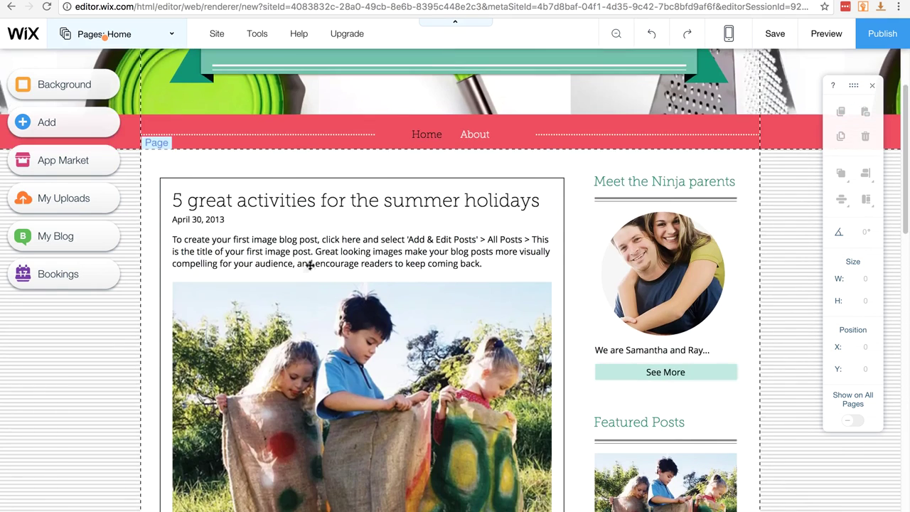
Delete the Home page's whole "Meet the Ninja parents" section: photo, heading, divider, intro text and See More button.
{"action": "scroll", "coordinate": [309, 265], "scroll_direction": "down", "scroll_amount": 1}
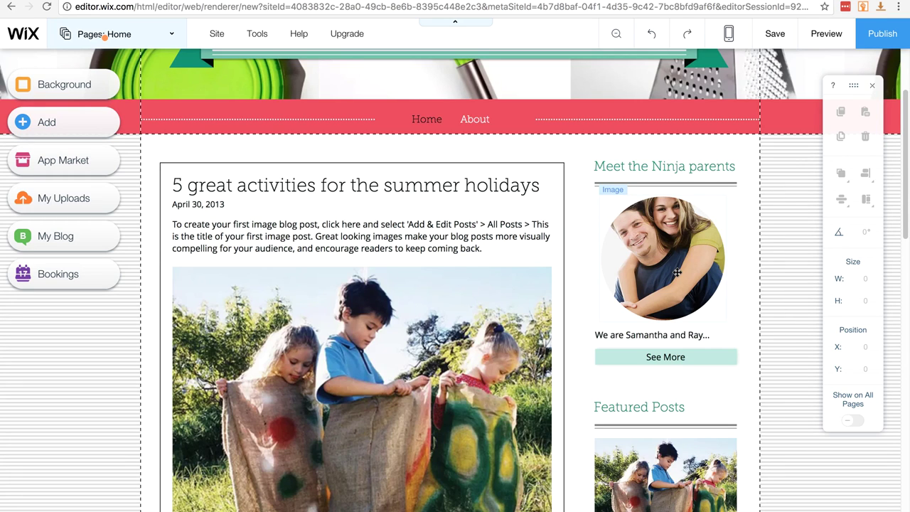
{"action": "left_click", "coordinate": [652, 263]}
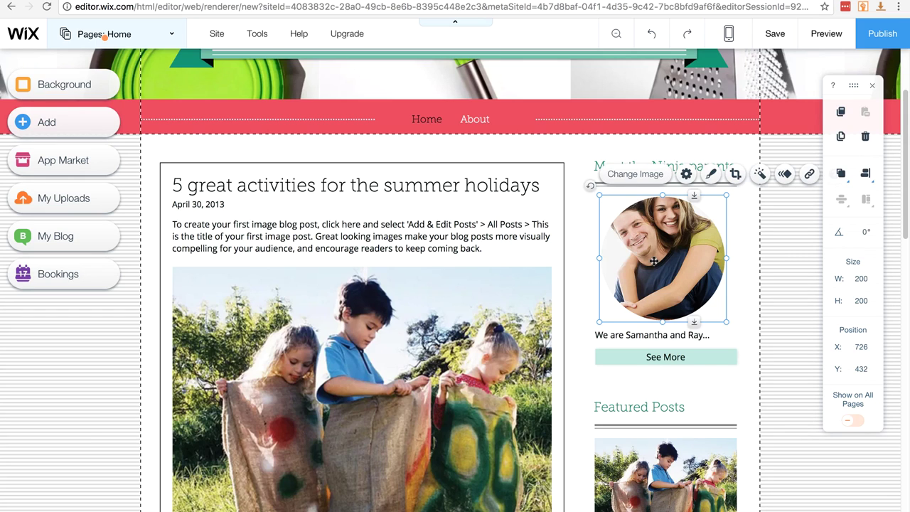
{"action": "key", "text": "Delete"}
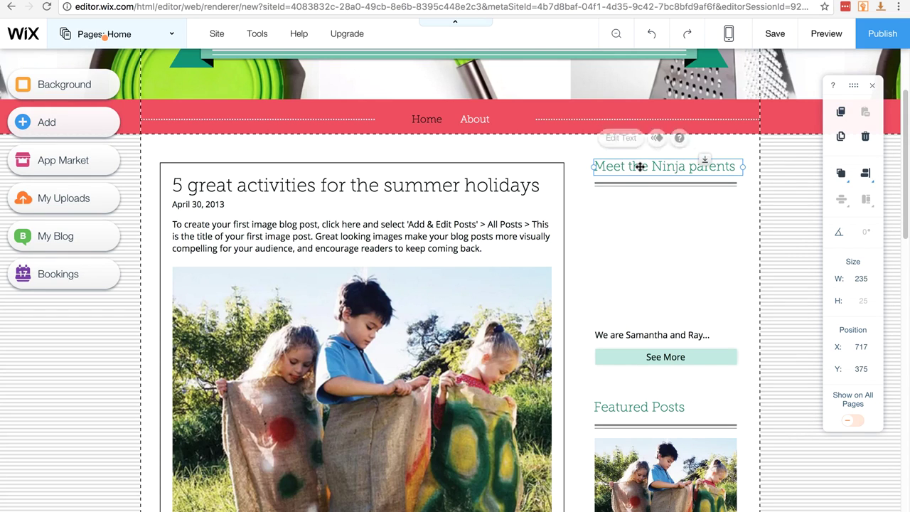
{"action": "left_click", "coordinate": [649, 182]}
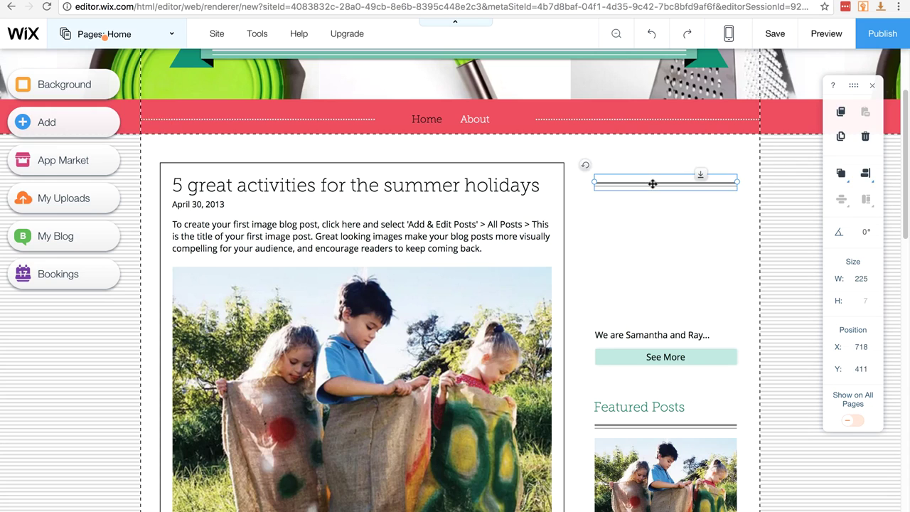
{"action": "key", "text": "Escape"}
{"action": "left_click", "coordinate": [651, 334]}
{"action": "key", "text": "Delete"}
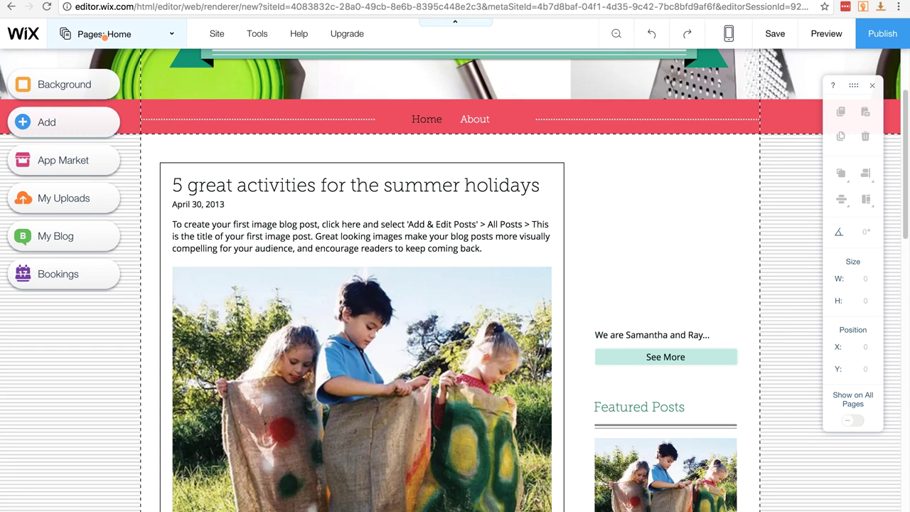
{"action": "left_click", "coordinate": [653, 356]}
{"action": "key", "text": "Delete"}
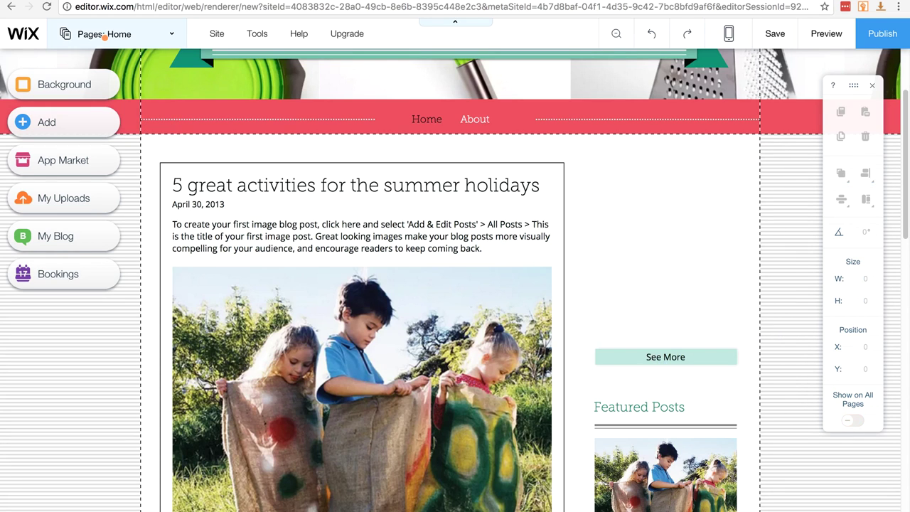
Move Featured Posts and all sidebar sections beneath it up together into the empty space, with the heading at Y about 379.
{"action": "scroll", "coordinate": [656, 328], "scroll_direction": "down", "scroll_amount": 1}
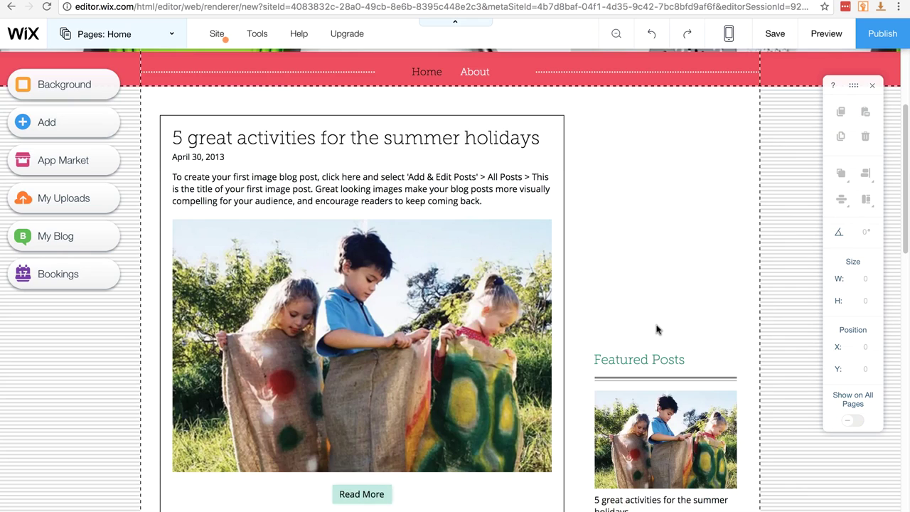
{"action": "scroll", "coordinate": [684, 294], "scroll_direction": "down", "scroll_amount": 4}
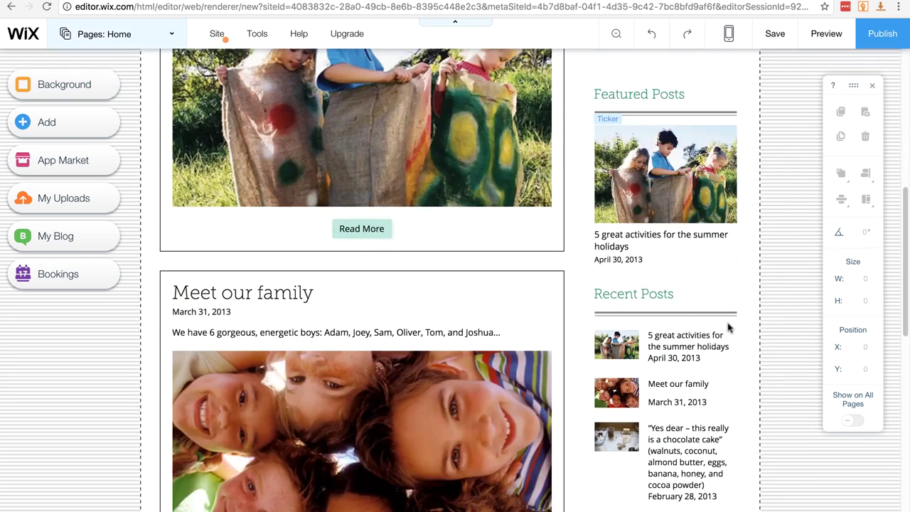
{"action": "scroll", "coordinate": [726, 324], "scroll_direction": "down", "scroll_amount": 4}
{"action": "scroll", "coordinate": [719, 309], "scroll_direction": "up", "scroll_amount": 9}
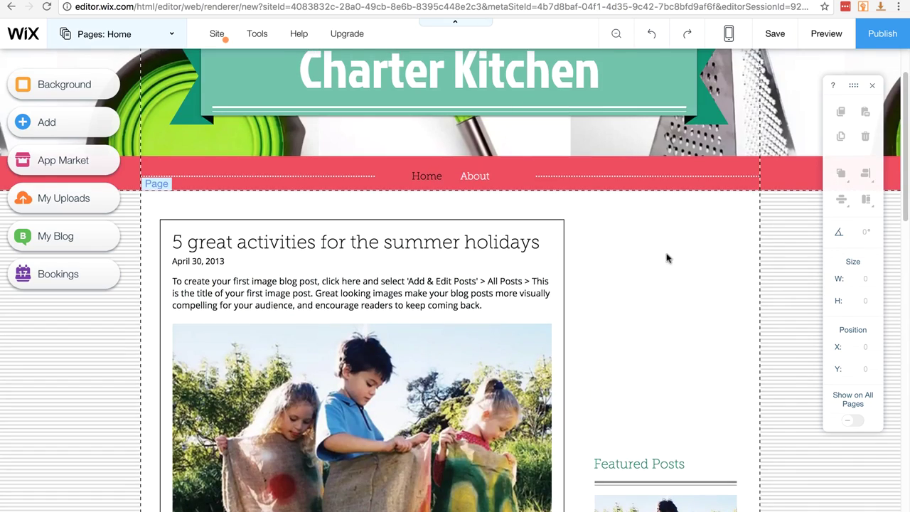
{"action": "scroll", "coordinate": [669, 280], "scroll_direction": "down", "scroll_amount": 1}
{"action": "scroll", "coordinate": [670, 278], "scroll_direction": "down", "scroll_amount": 1}
{"action": "left_click", "coordinate": [647, 320]}
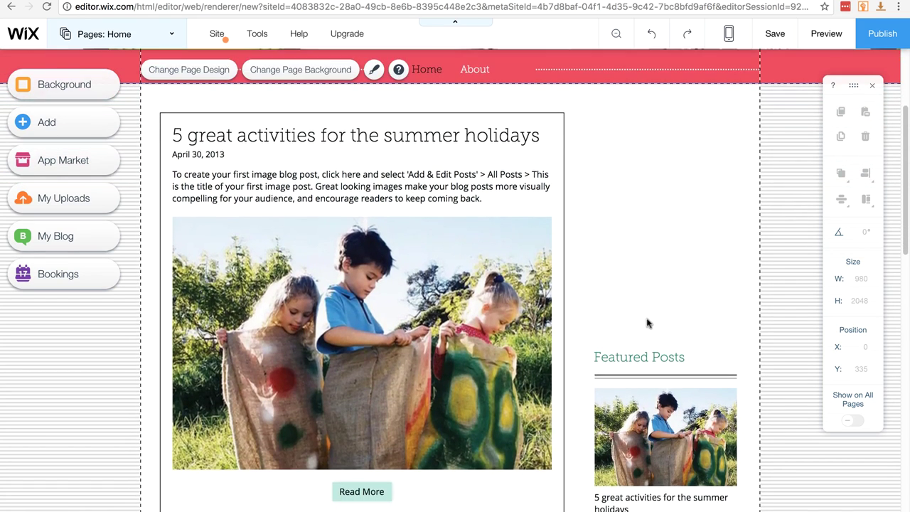
{"action": "left_click", "coordinate": [647, 360]}
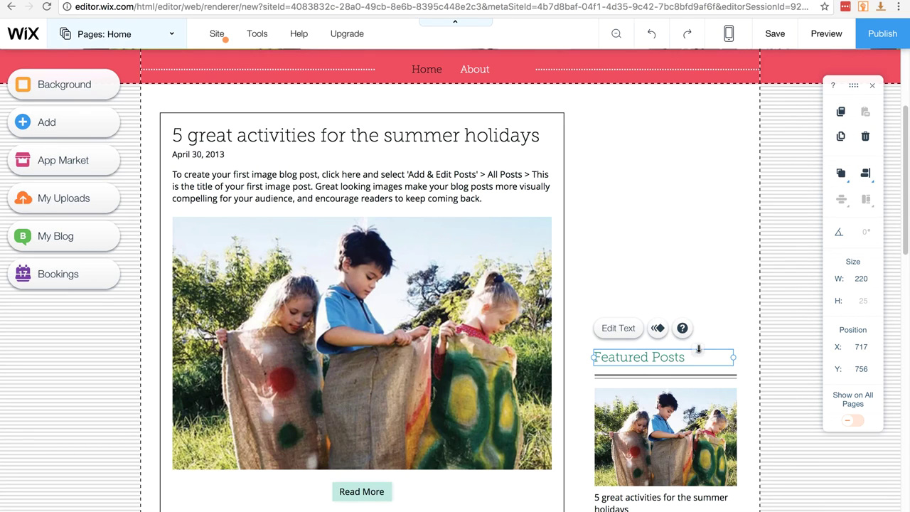
{"action": "left_click_drag", "start_coordinate": [699, 348], "coordinate": [699, 110]}
{"action": "scroll", "coordinate": [779, 299], "scroll_direction": "up", "scroll_amount": 3}
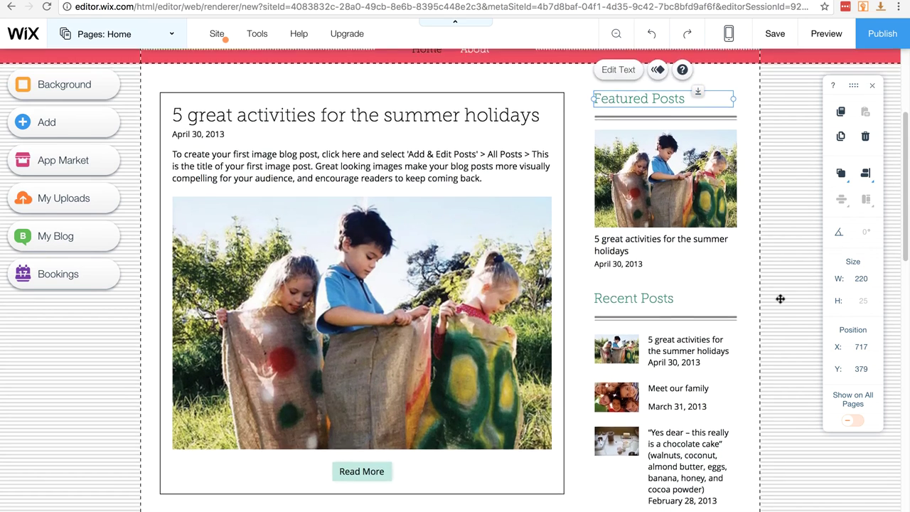
Delete the "Join our mailing list" subscription box from the Home page sidebar.
{"action": "scroll", "coordinate": [780, 298], "scroll_direction": "down", "scroll_amount": 1}
{"action": "scroll", "coordinate": [780, 297], "scroll_direction": "down", "scroll_amount": 8}
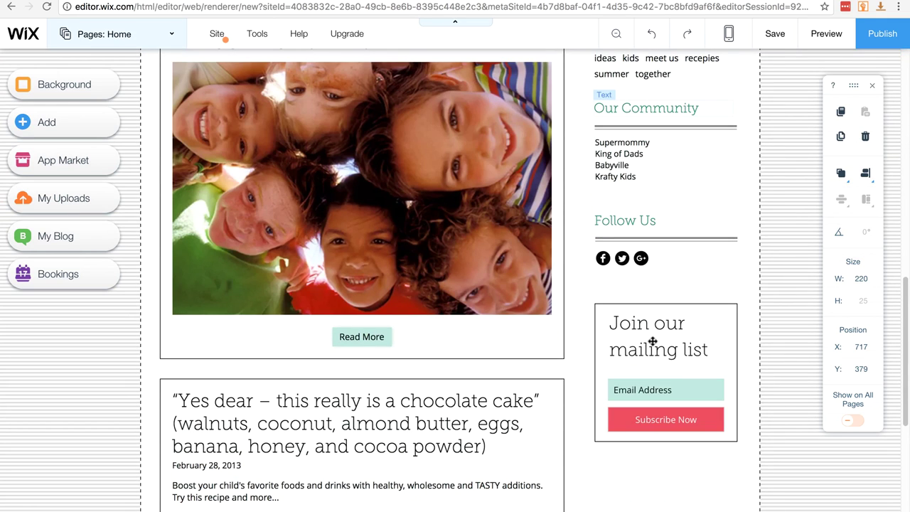
{"action": "left_click", "coordinate": [651, 341]}
{"action": "key", "text": "Delete"}
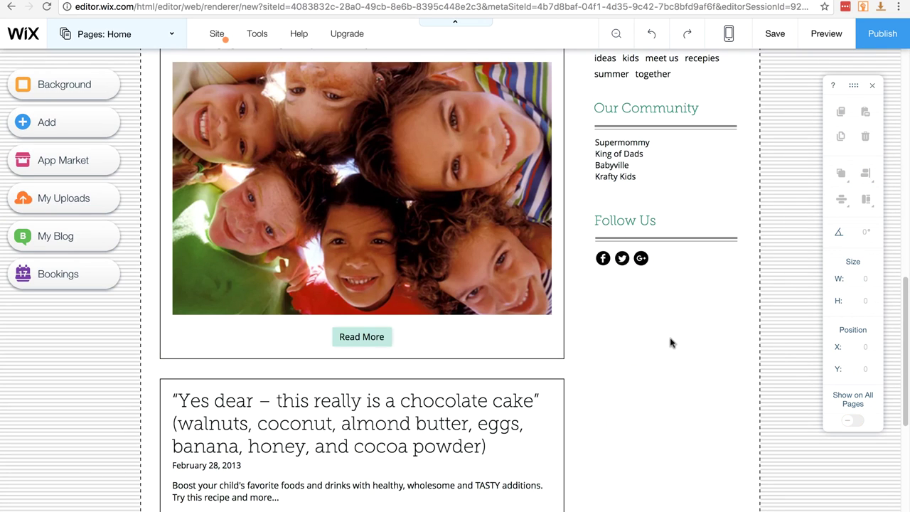
Delete the "Our Community" section, including its heading, divider and list of links, from the sidebar.
{"action": "scroll", "coordinate": [670, 341], "scroll_direction": "up", "scroll_amount": 2}
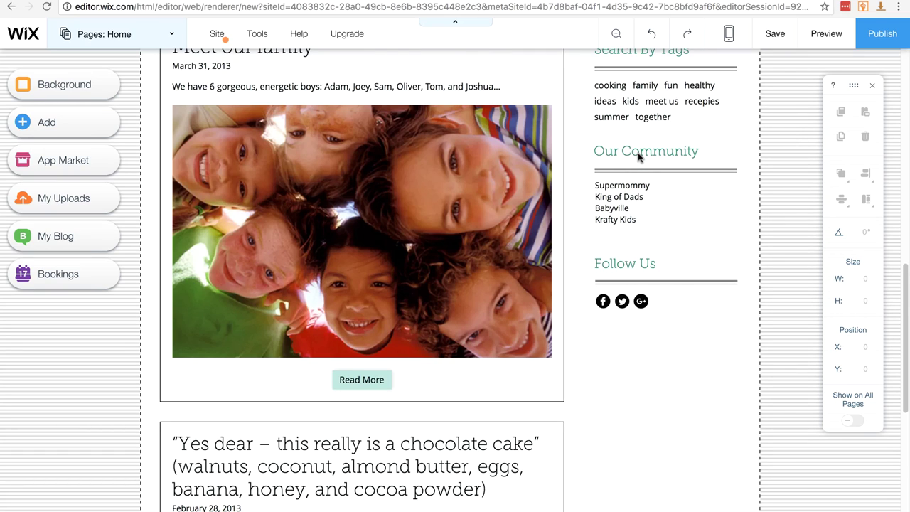
{"action": "left_click", "coordinate": [638, 158]}
{"action": "key", "text": "Delete"}
{"action": "left_click", "coordinate": [633, 187]}
{"action": "key", "text": "Delete"}
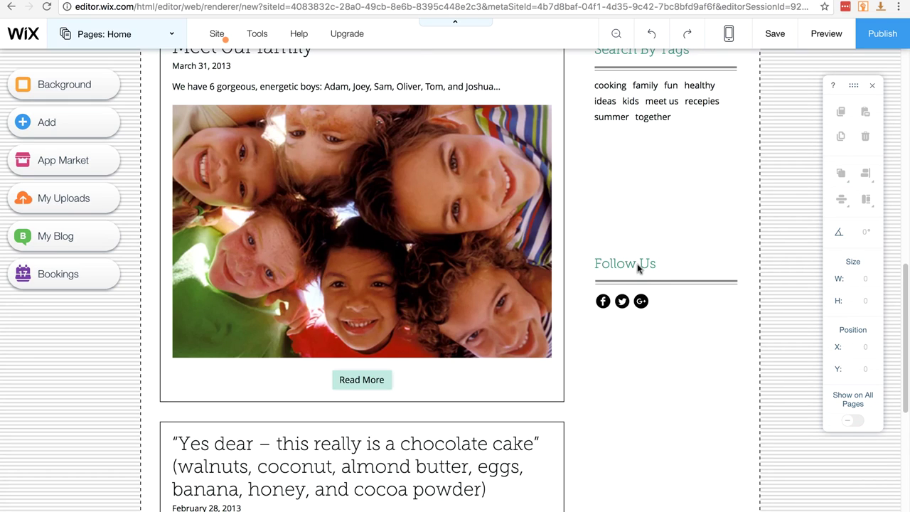
Move the Follow Us heading, its divider and social icons up together to just below the Search By Tags section.
{"action": "left_click", "coordinate": [638, 264]}
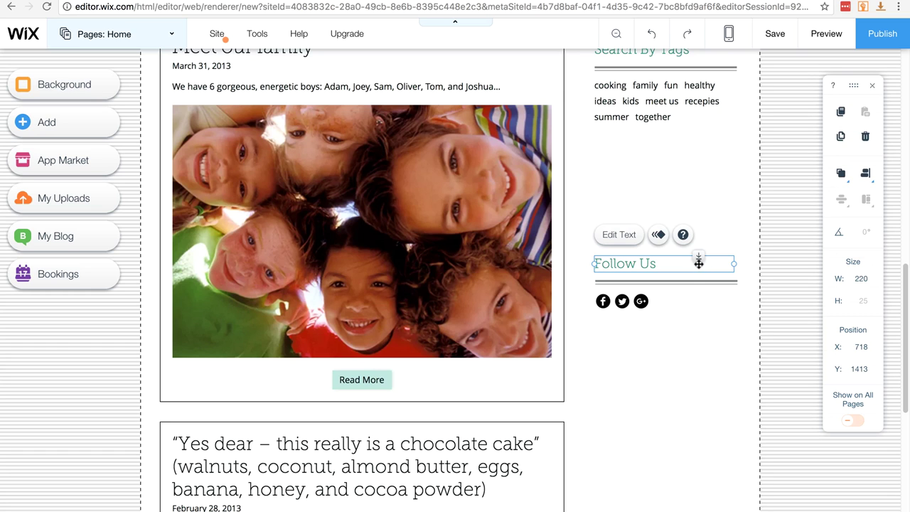
{"action": "left_click_drag", "start_coordinate": [698, 259], "coordinate": [696, 149]}
{"action": "scroll", "coordinate": [674, 346], "scroll_direction": "up", "scroll_amount": 2}
{"action": "scroll", "coordinate": [675, 345], "scroll_direction": "up", "scroll_amount": 1}
{"action": "left_click", "coordinate": [659, 369]}
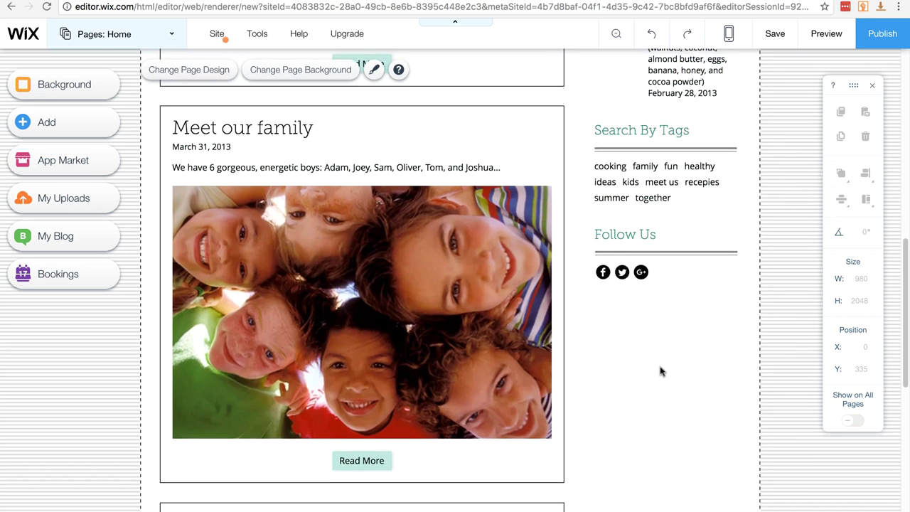
Review the rearranged Home page sidebar from Follow Us back up to the page header.
{"action": "scroll", "coordinate": [659, 371], "scroll_direction": "up", "scroll_amount": 2}
{"action": "scroll", "coordinate": [665, 403], "scroll_direction": "up", "scroll_amount": 1}
{"action": "scroll", "coordinate": [665, 402], "scroll_direction": "up", "scroll_amount": 3}
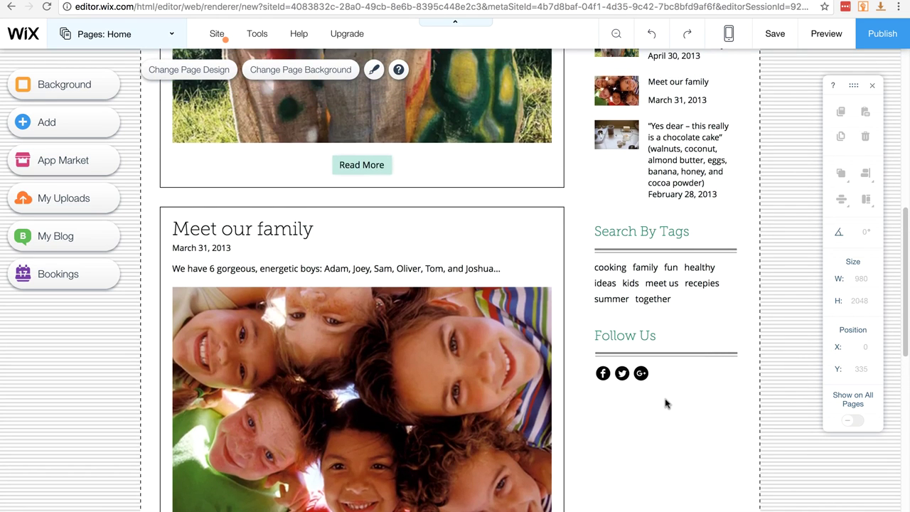
{"action": "scroll", "coordinate": [668, 401], "scroll_direction": "up", "scroll_amount": 3}
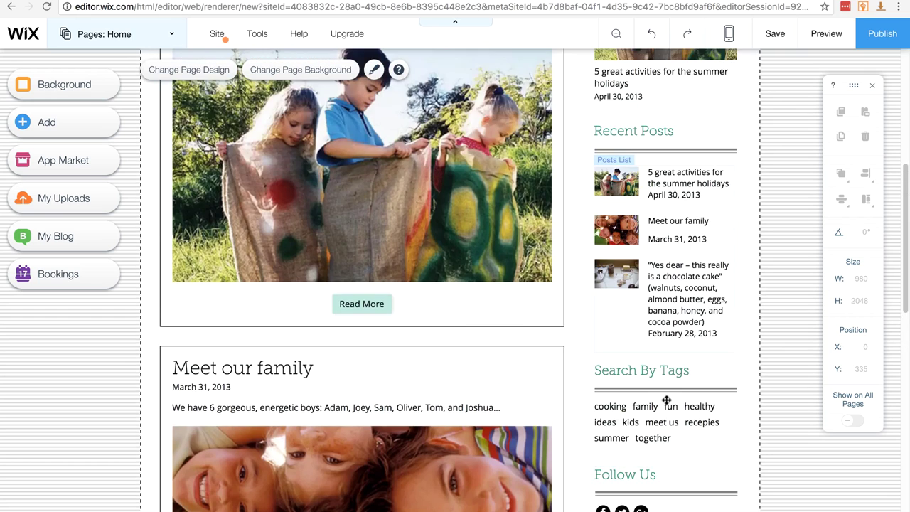
{"action": "scroll", "coordinate": [668, 398], "scroll_direction": "down", "scroll_amount": 2}
{"action": "scroll", "coordinate": [679, 399], "scroll_direction": "up", "scroll_amount": 1}
{"action": "scroll", "coordinate": [682, 400], "scroll_direction": "up", "scroll_amount": 10}
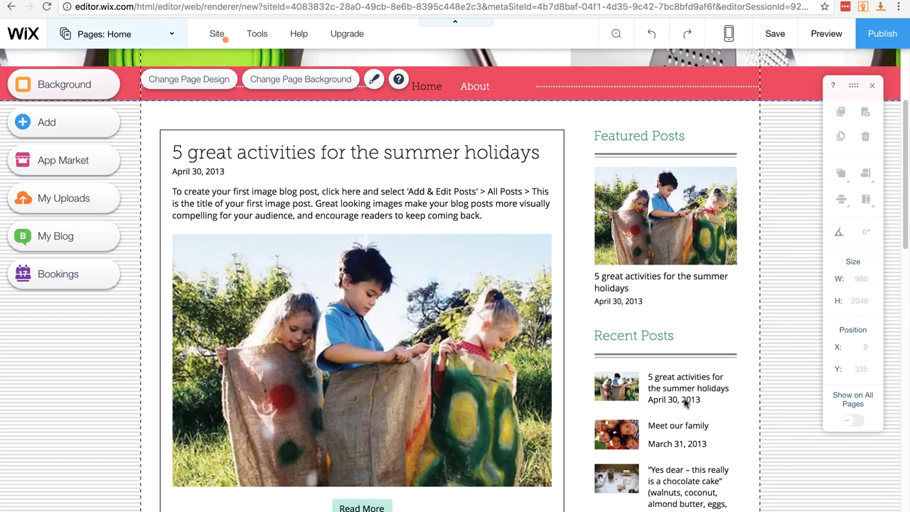
{"action": "scroll", "coordinate": [686, 402], "scroll_direction": "down", "scroll_amount": 1}
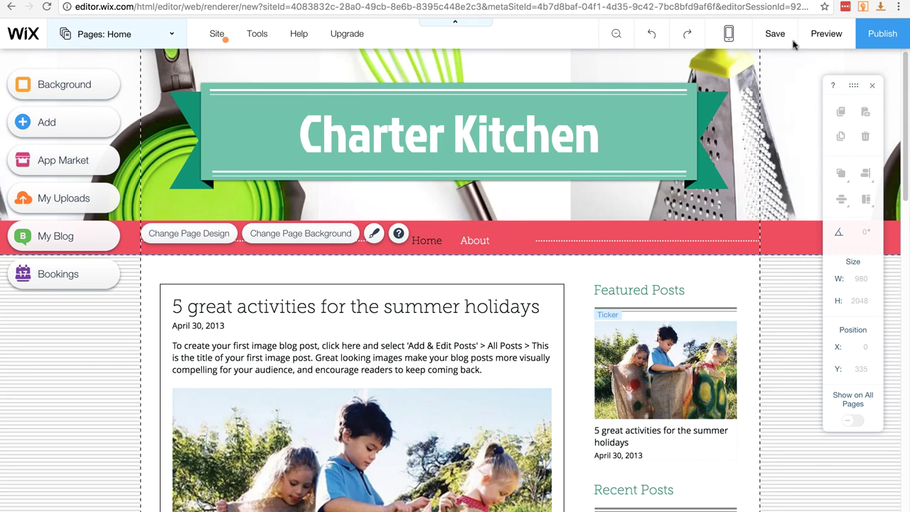
Preview the site and examine the whole Home page, from the header through the blog posts and sidebar to the footer.
{"action": "left_click", "coordinate": [817, 34]}
{"action": "scroll", "coordinate": [61, 256], "scroll_direction": "down", "scroll_amount": 8}
{"action": "scroll", "coordinate": [60, 257], "scroll_direction": "down", "scroll_amount": 5}
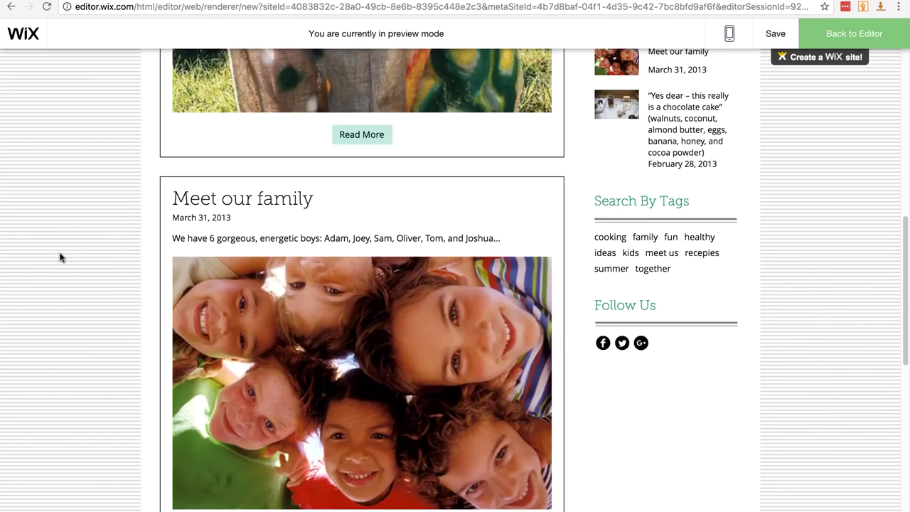
{"action": "scroll", "coordinate": [61, 257], "scroll_direction": "down", "scroll_amount": 5}
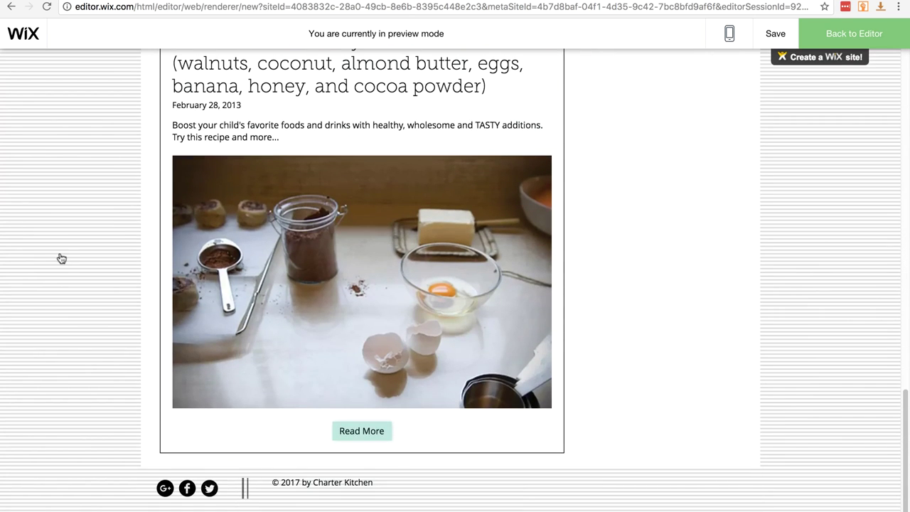
{"action": "key", "text": "Home"}
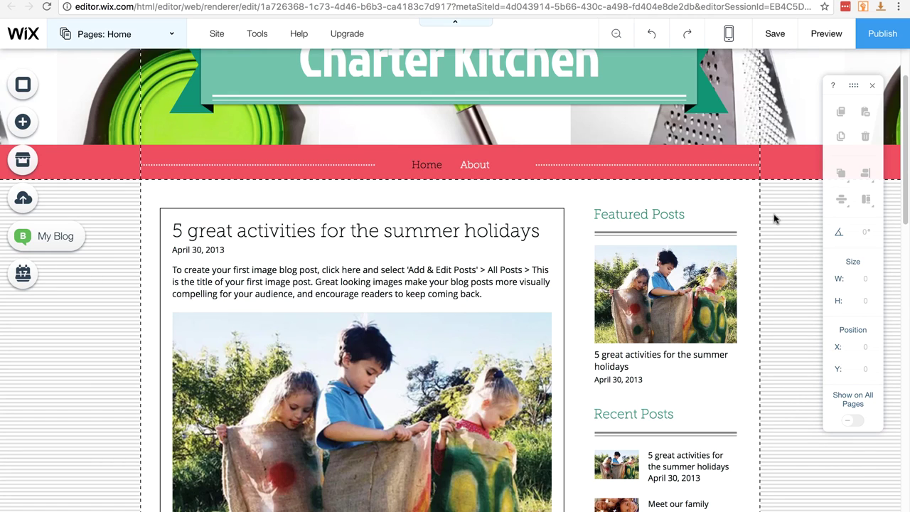
Save the site with charterkitchen as the ending of its wixsite.com address, and finish without publishing.
{"action": "left_click", "coordinate": [771, 33]}
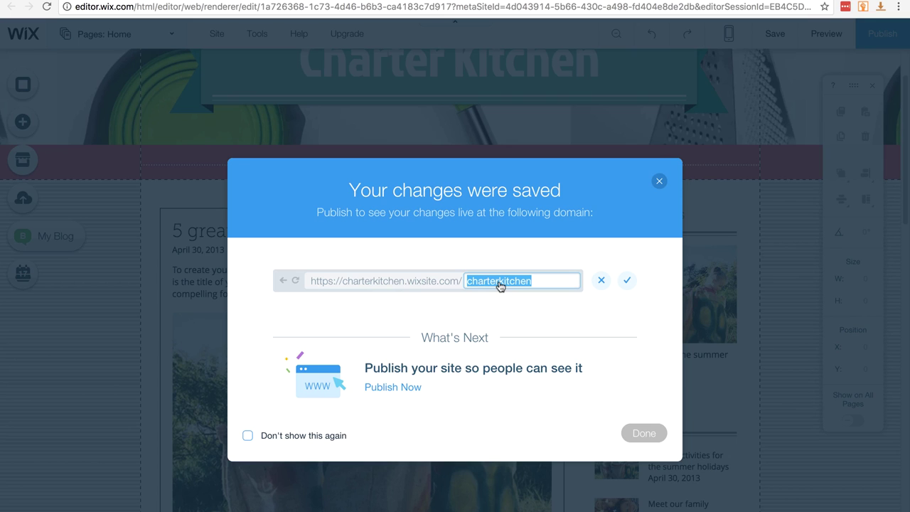
{"action": "left_click", "coordinate": [626, 280]}
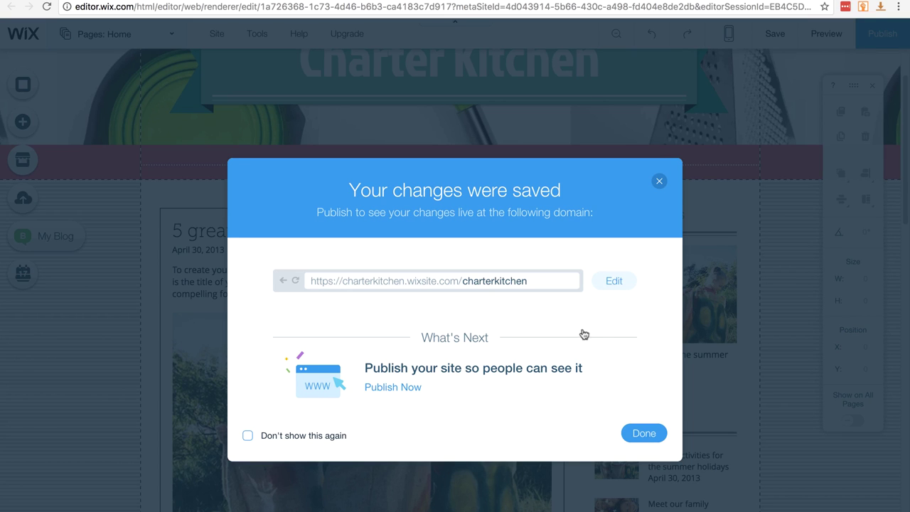
{"action": "left_click", "coordinate": [644, 433]}
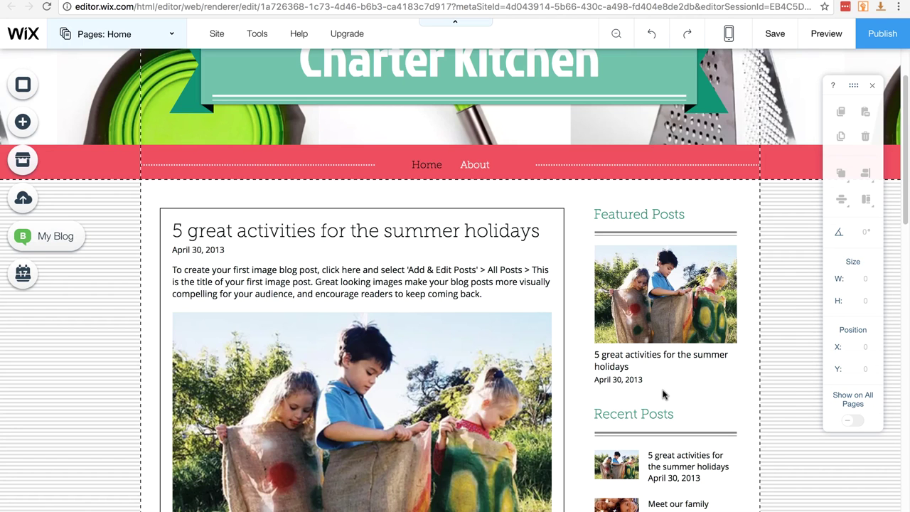